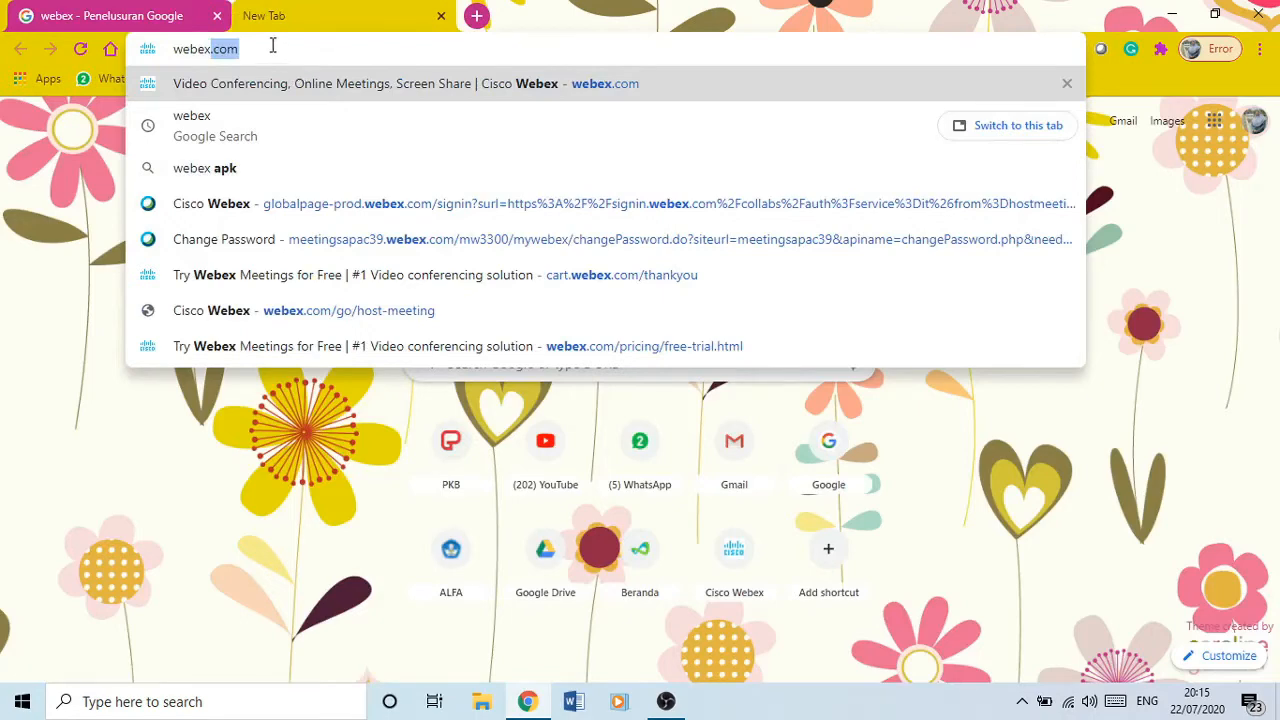
Load webex.com in Chrome and continue through to the Webex Meetings sign-in page
click(272, 44)
key(Return)
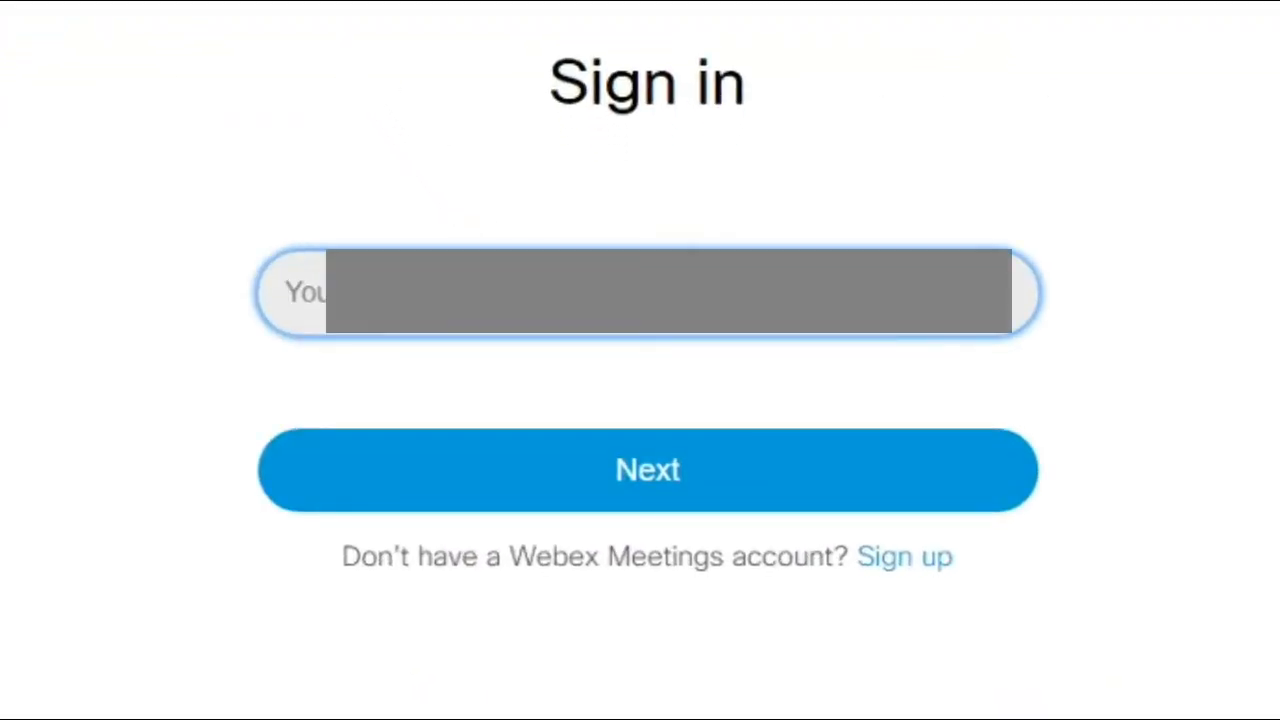
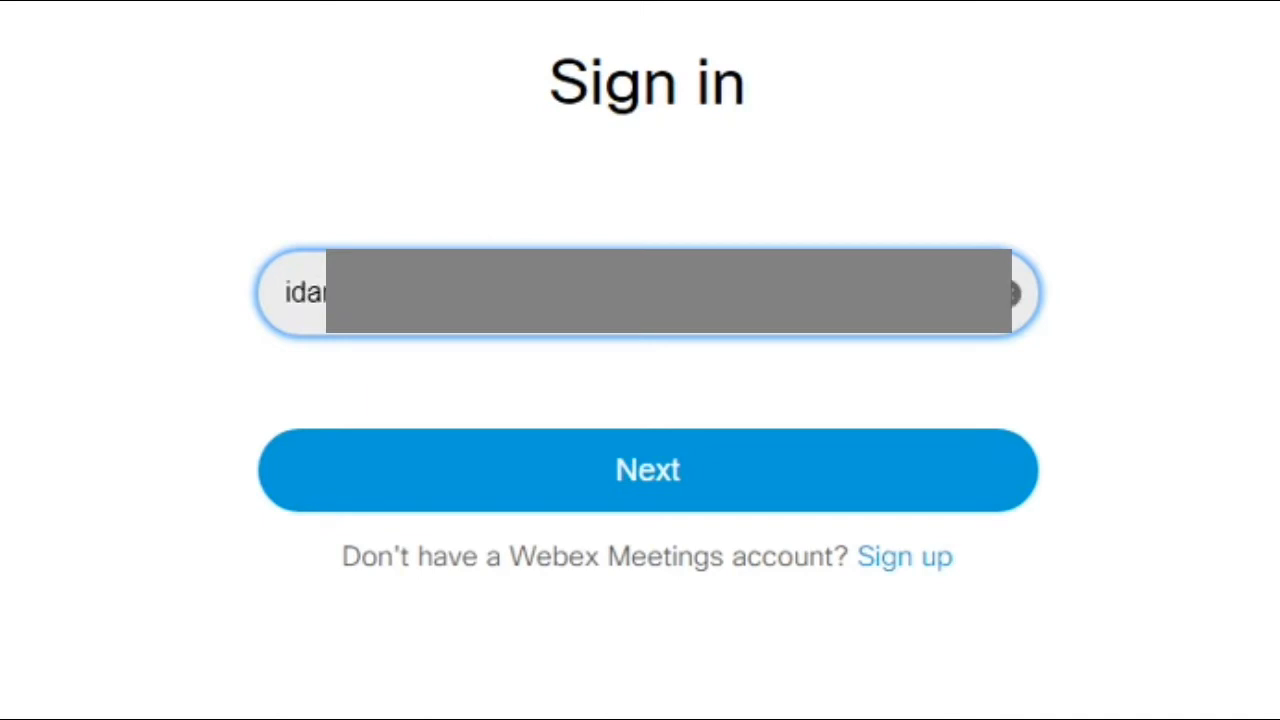
Sign in with the account e-mail and the autofilled password to reach the Personal Room dashboard
click(678, 470)
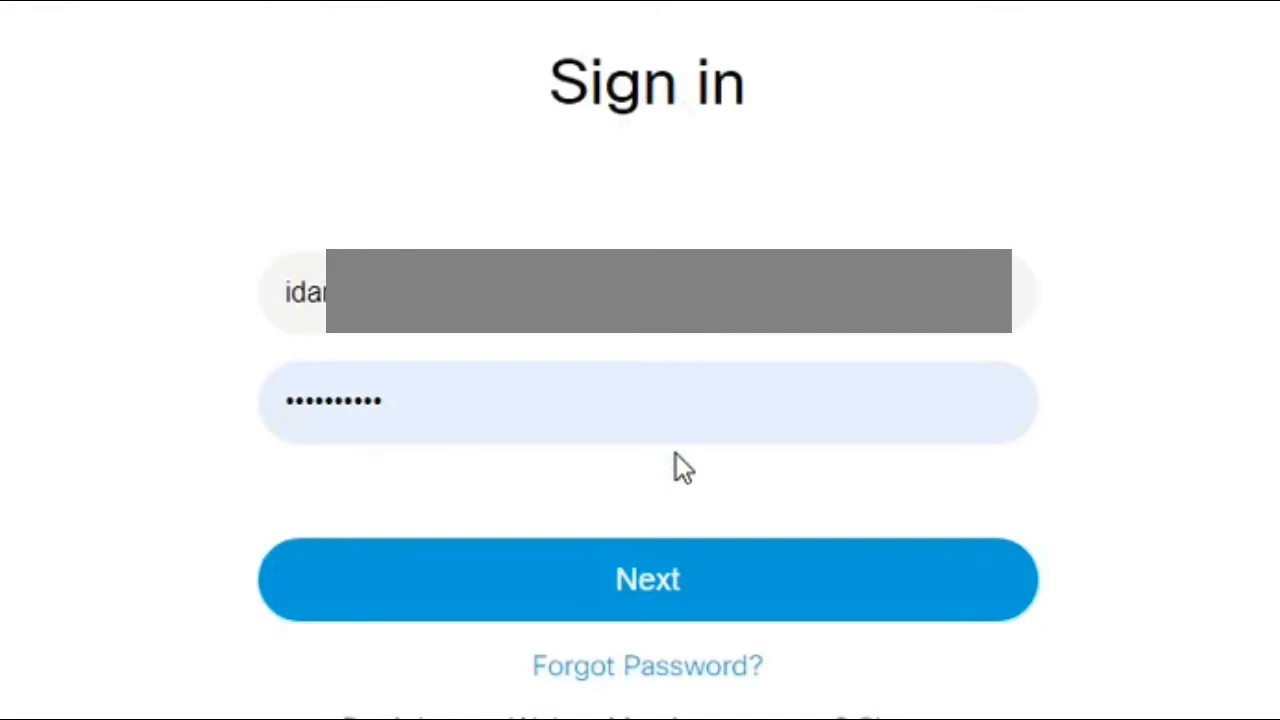
click(670, 582)
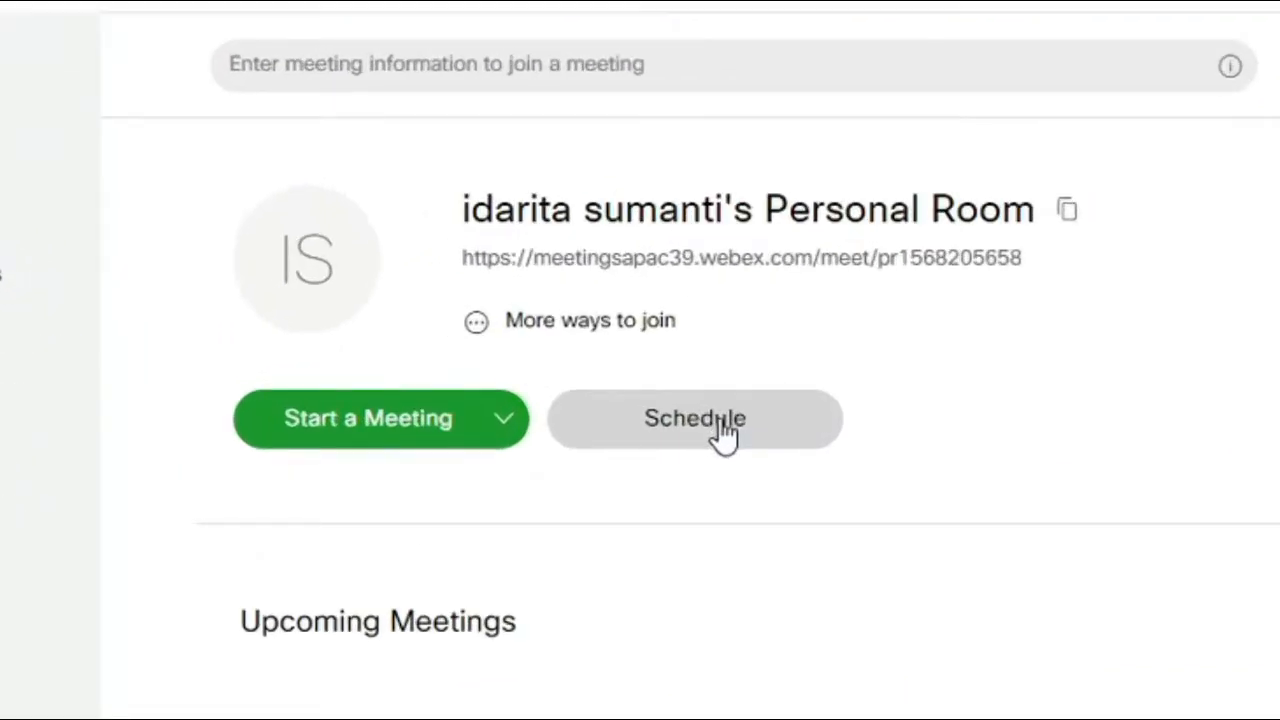
Open the Schedule a Meeting form from the Personal Room
click(720, 430)
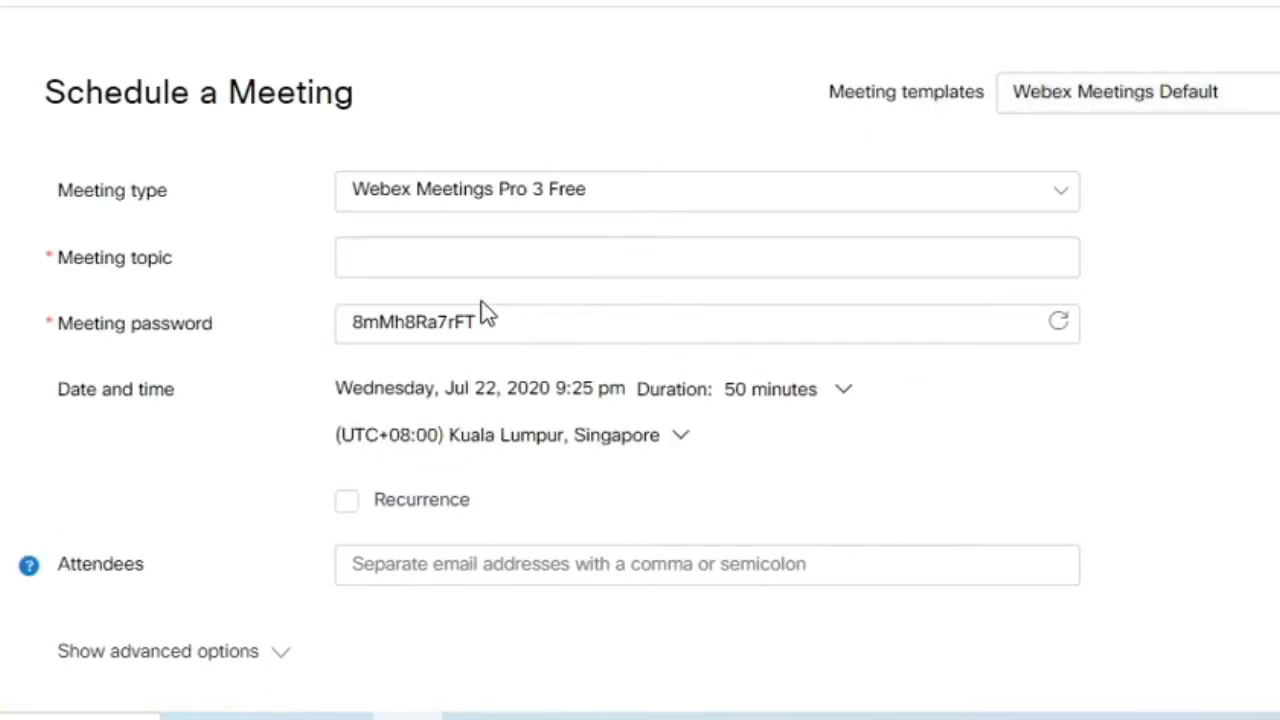
Set the meeting topic to 'Tutorial membuat meeting webex', leaving the generated password unchanged
click(429, 266)
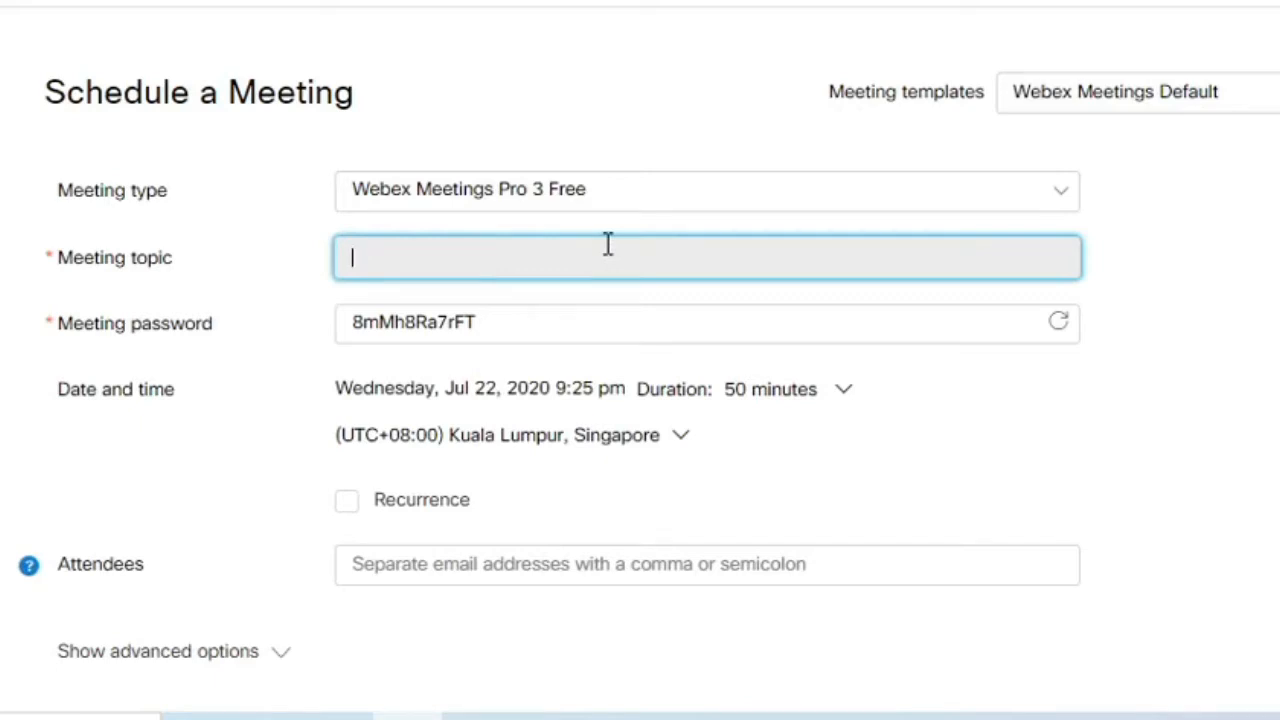
text(T)
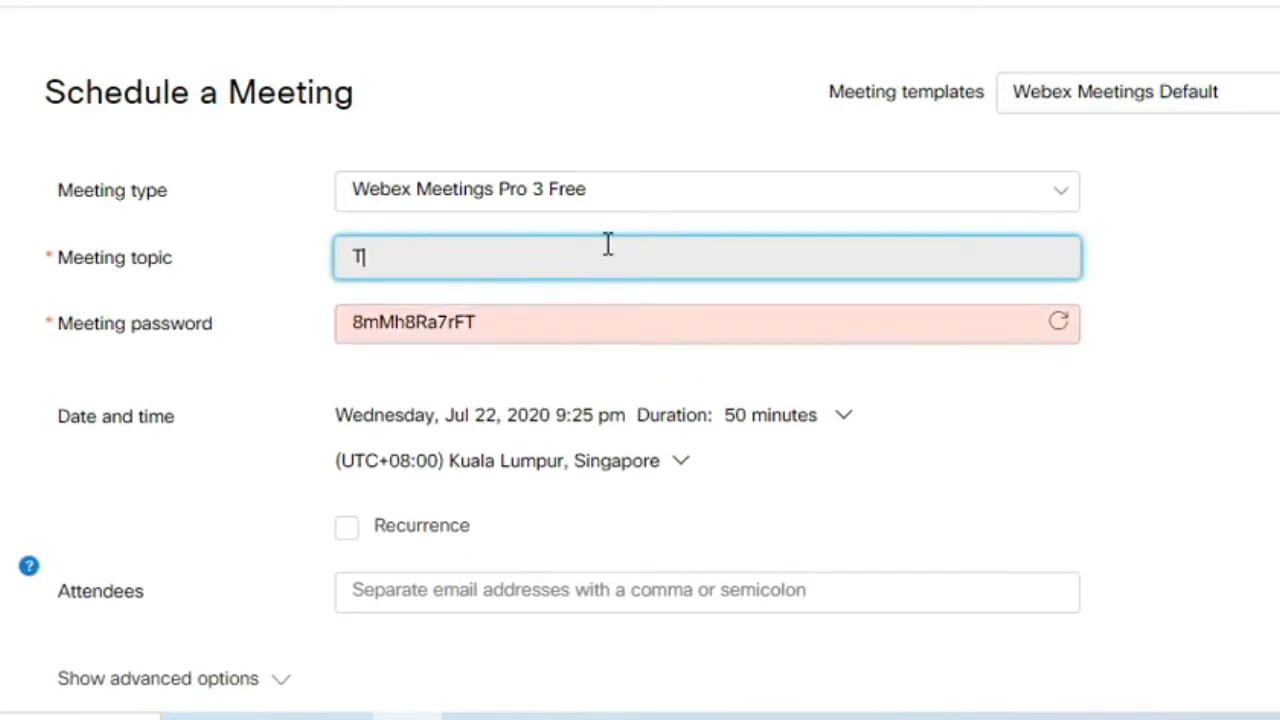
text(utorial membuat me)
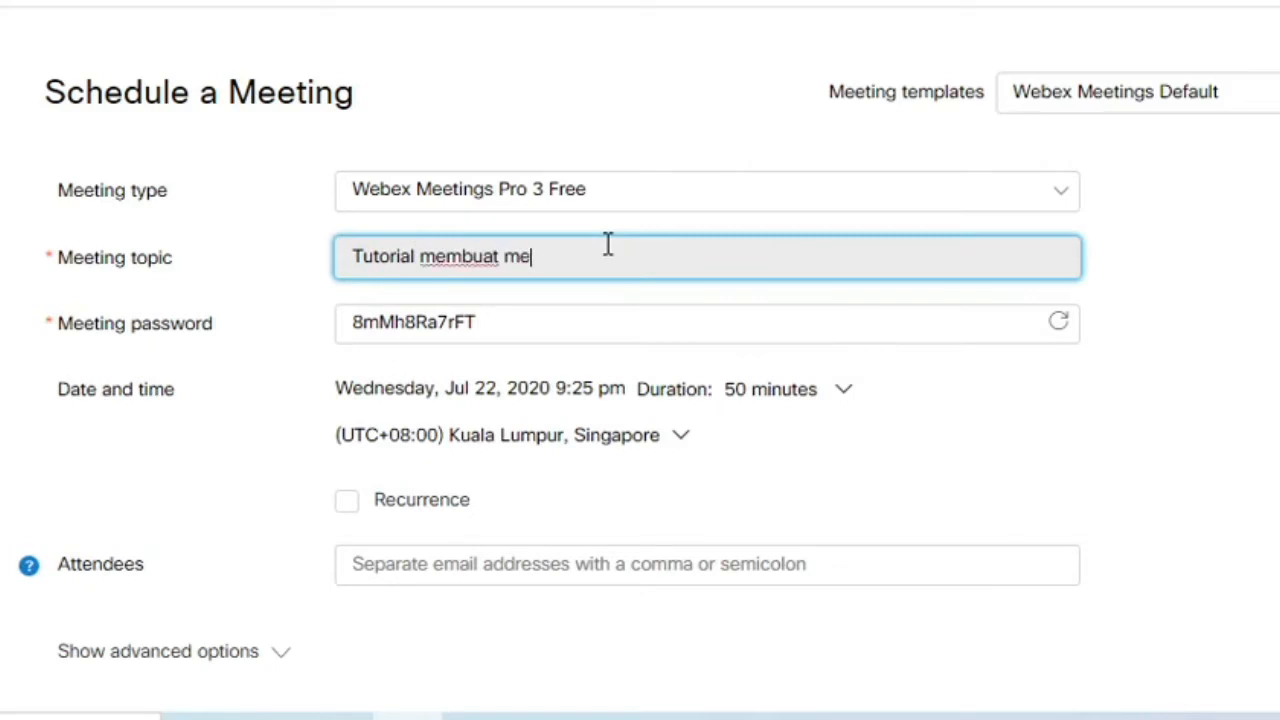
text(eting webex)
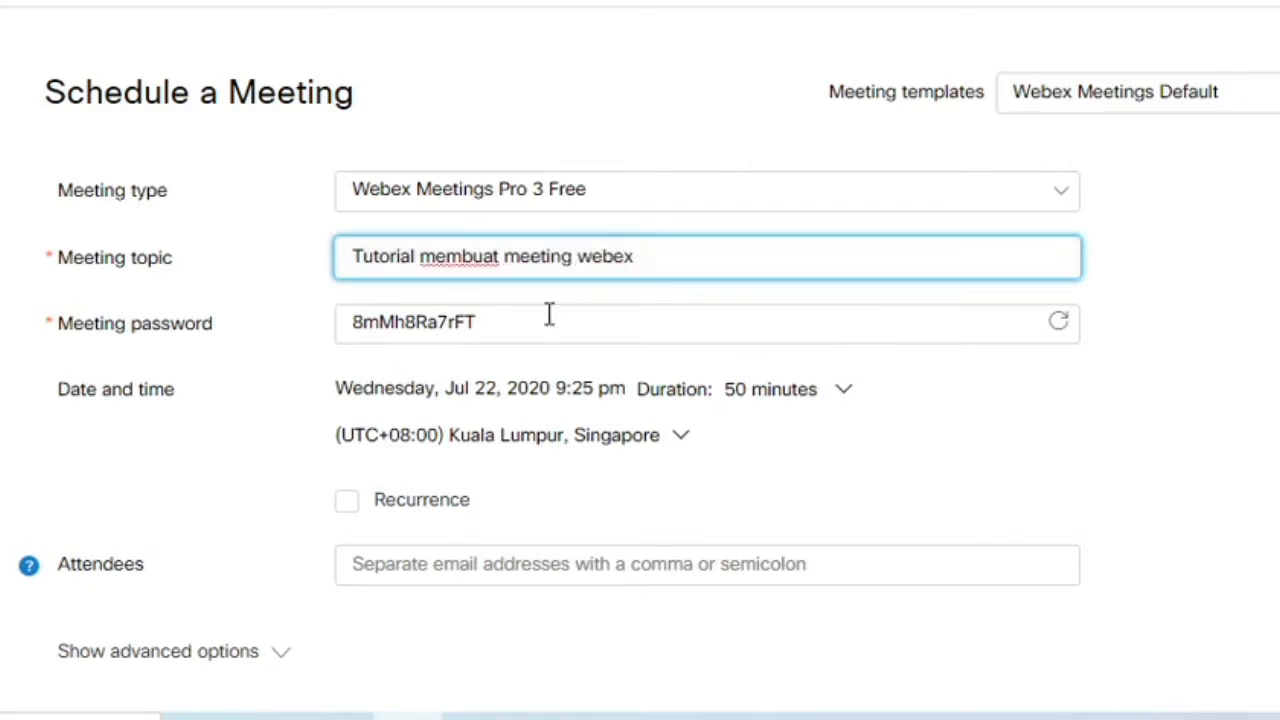
click(562, 333)
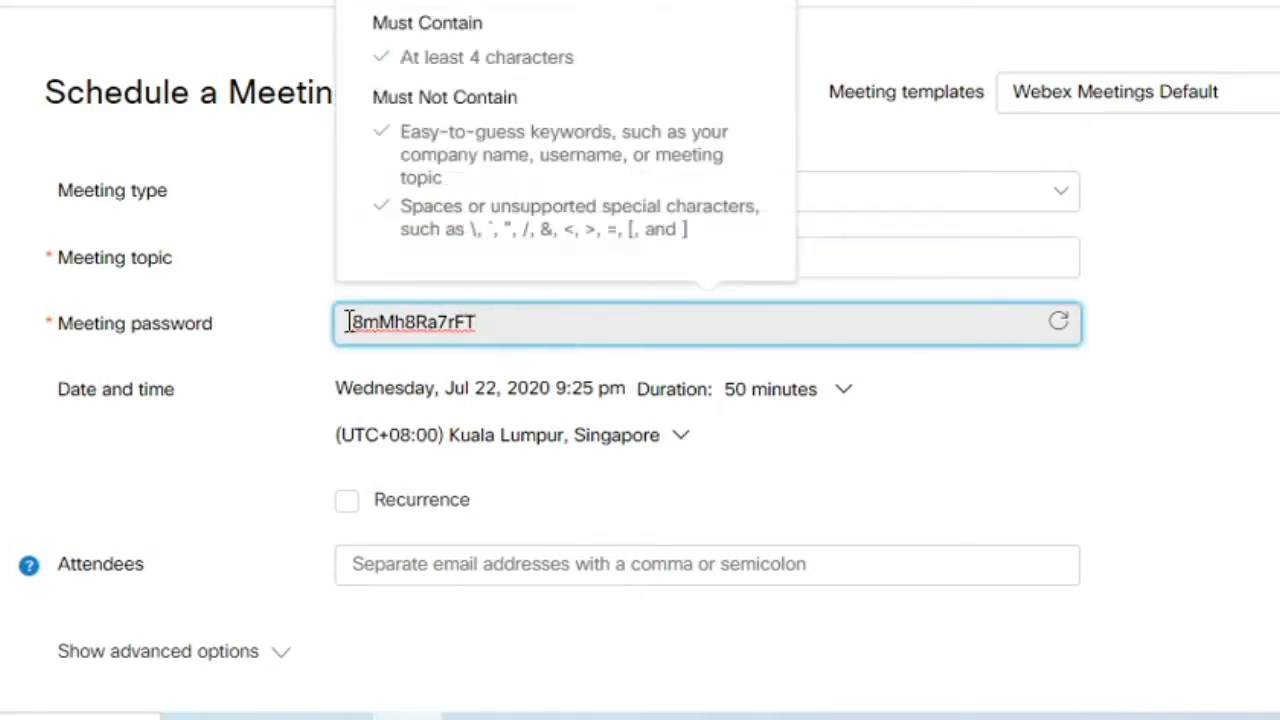
click(283, 374)
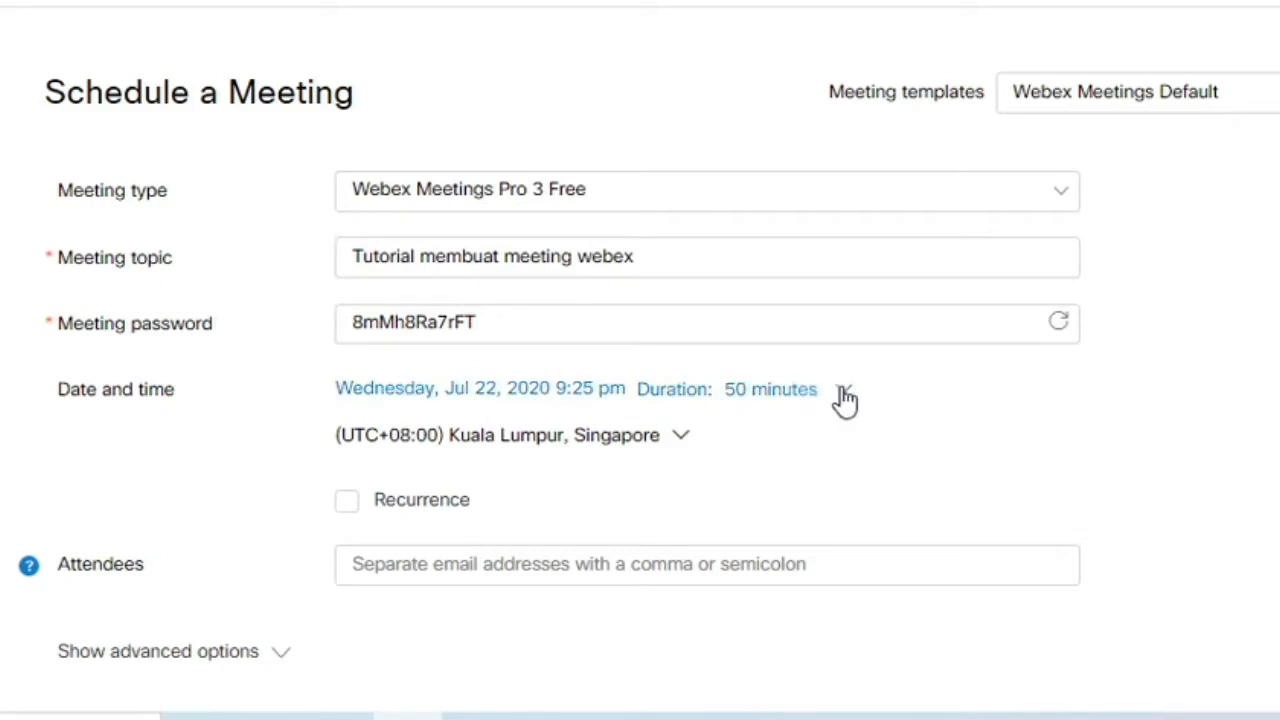
Move the meeting to Thursday, Jul 23, 2020, starting at 10:00 pm
click(390, 396)
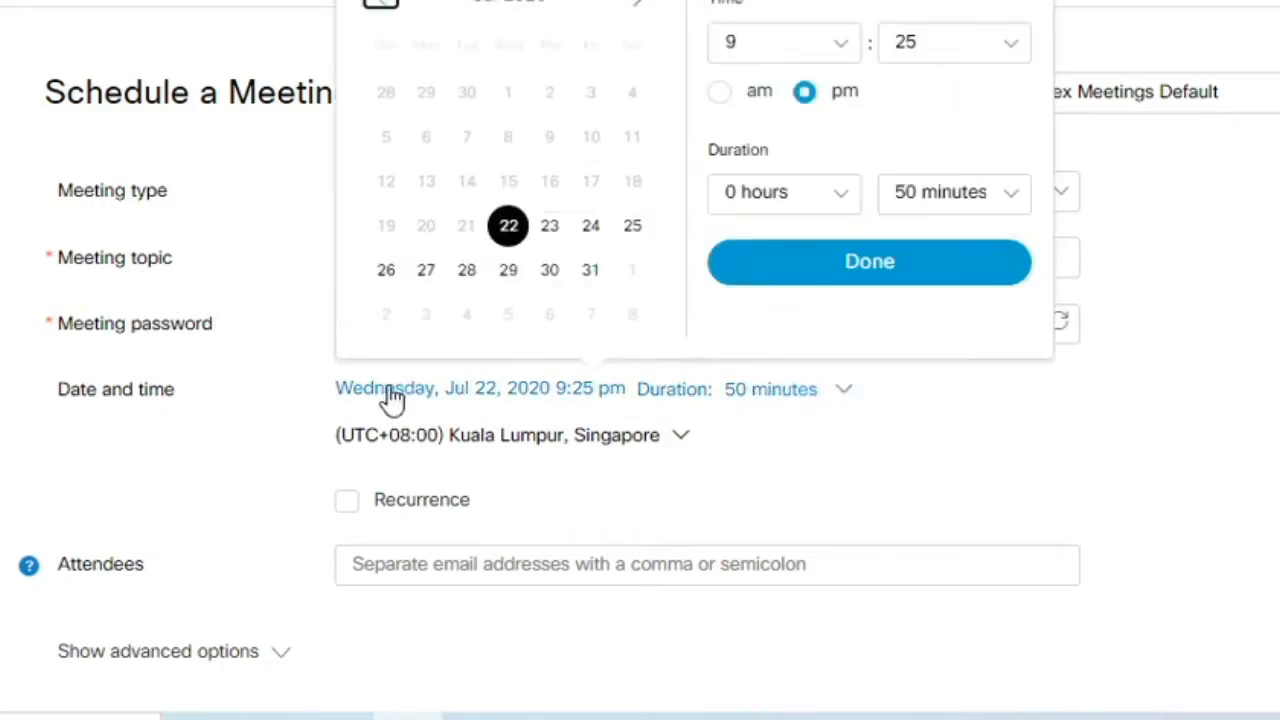
click(555, 232)
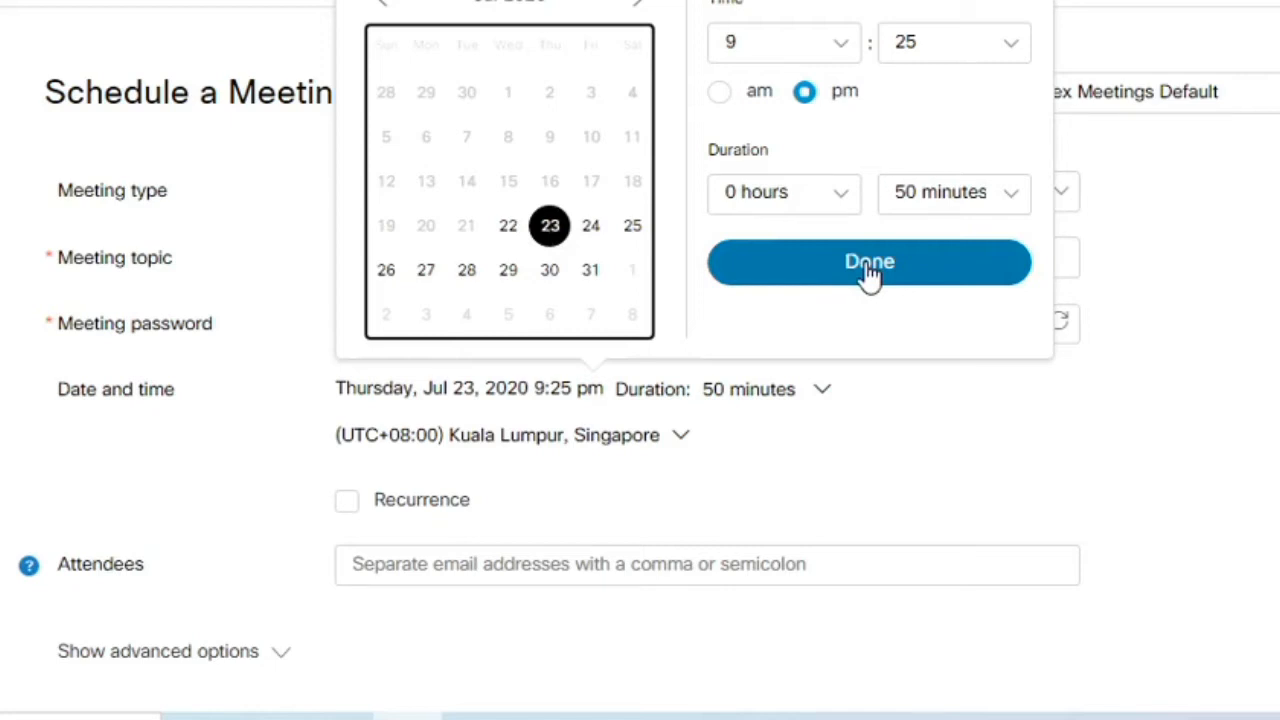
click(837, 48)
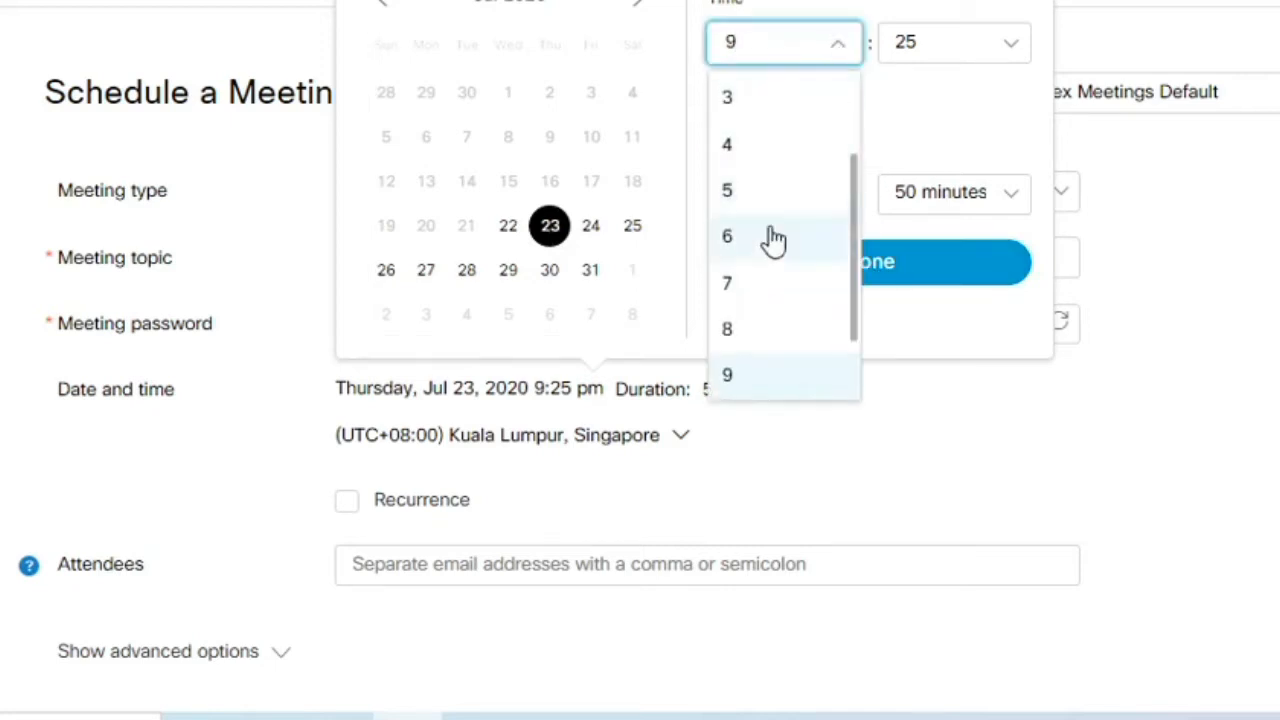
drag(860, 229, 850, 333)
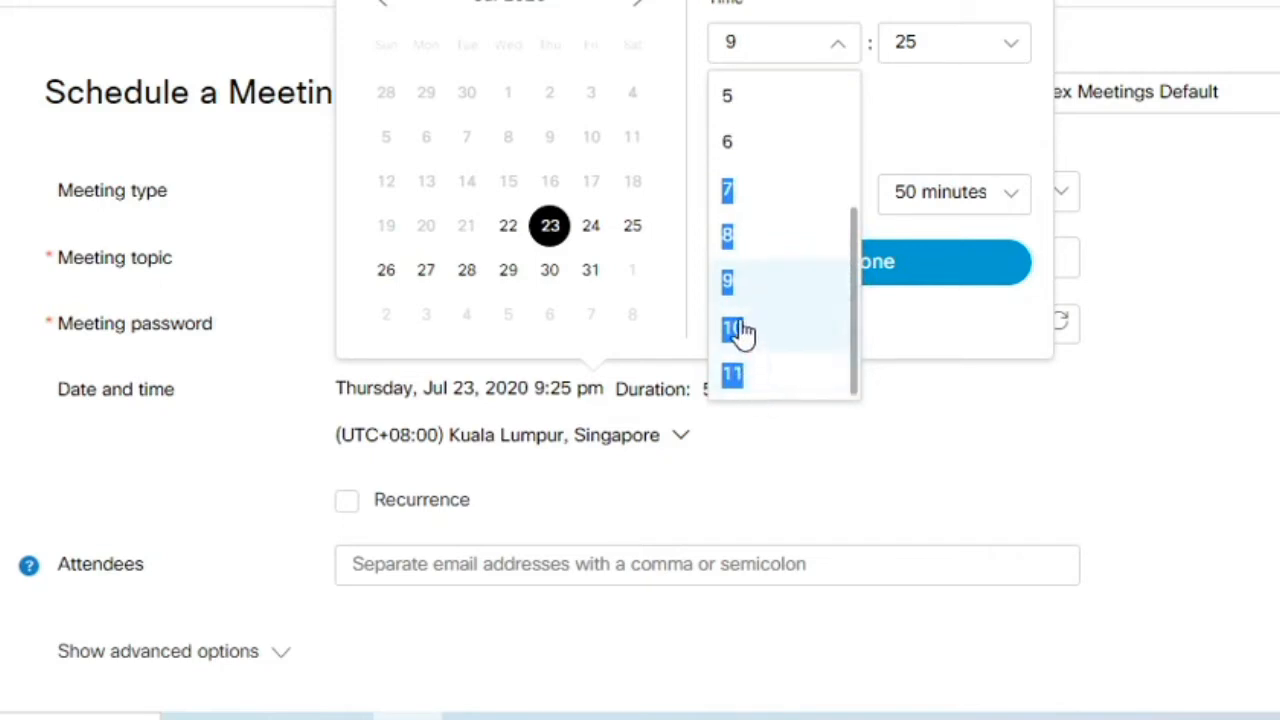
click(737, 330)
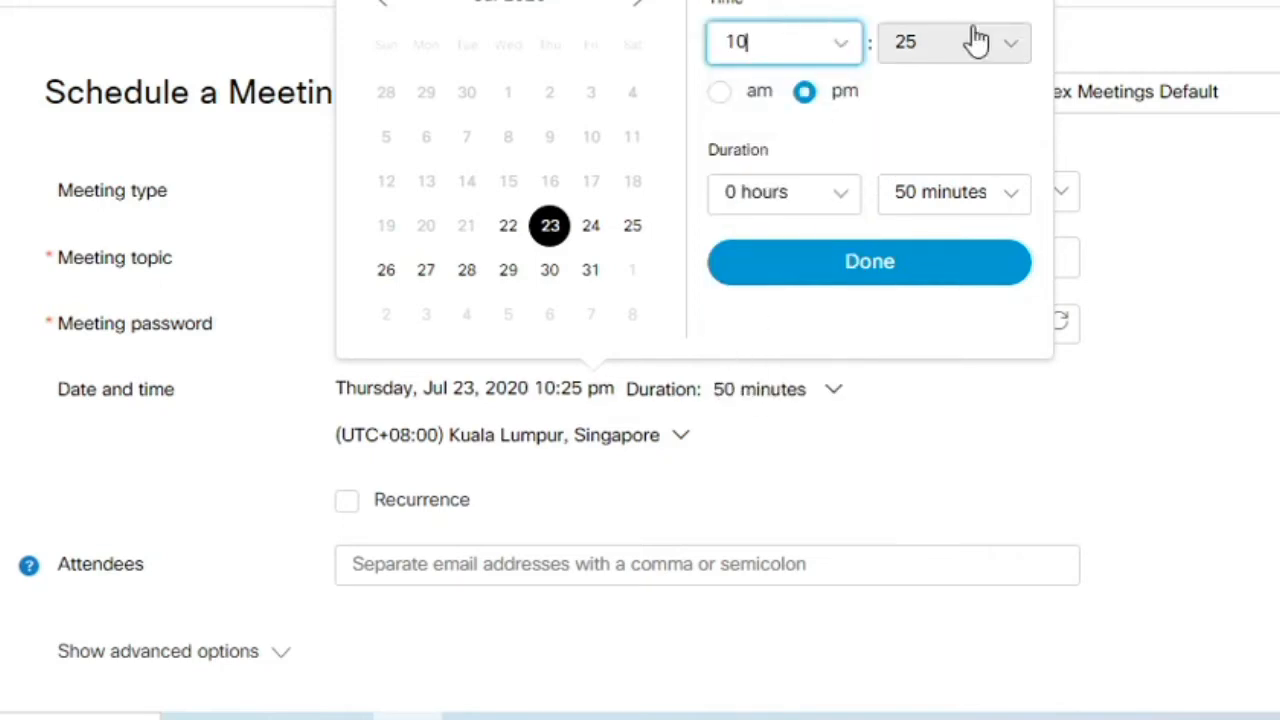
click(1015, 50)
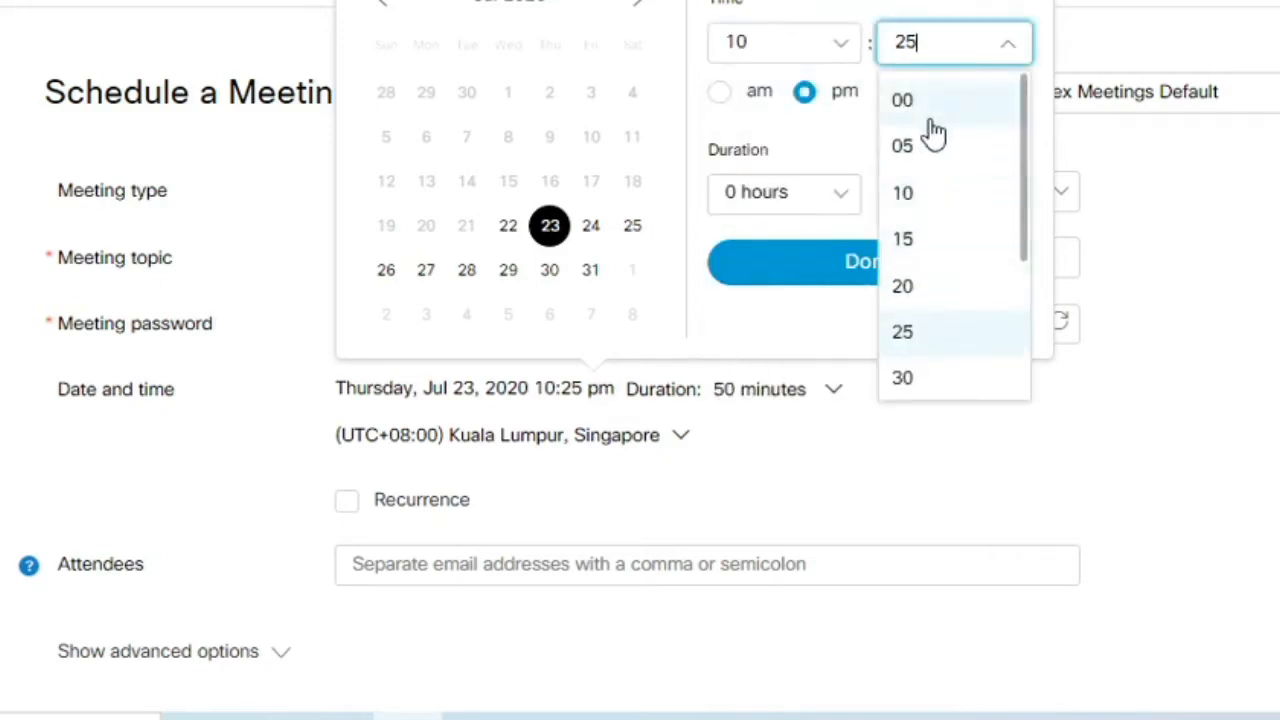
click(929, 106)
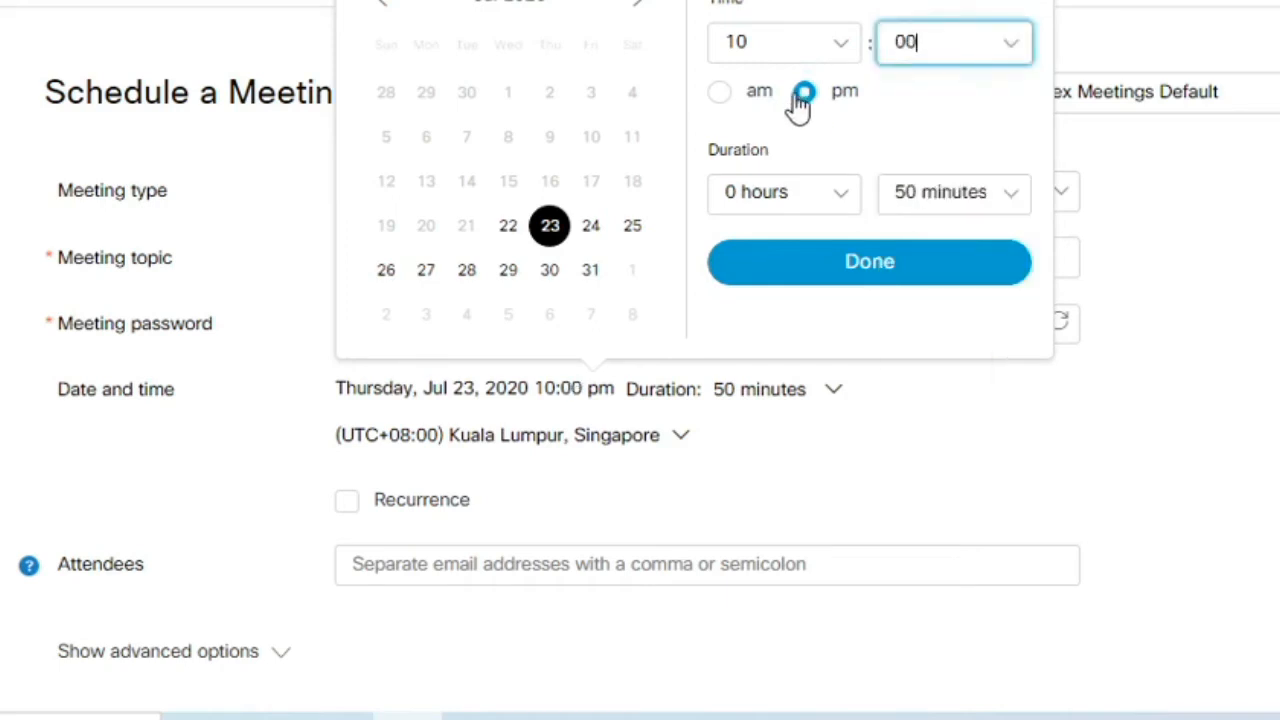
Keep the duration at 0 hours 50 minutes and confirm the new date and time
click(845, 213)
click(835, 209)
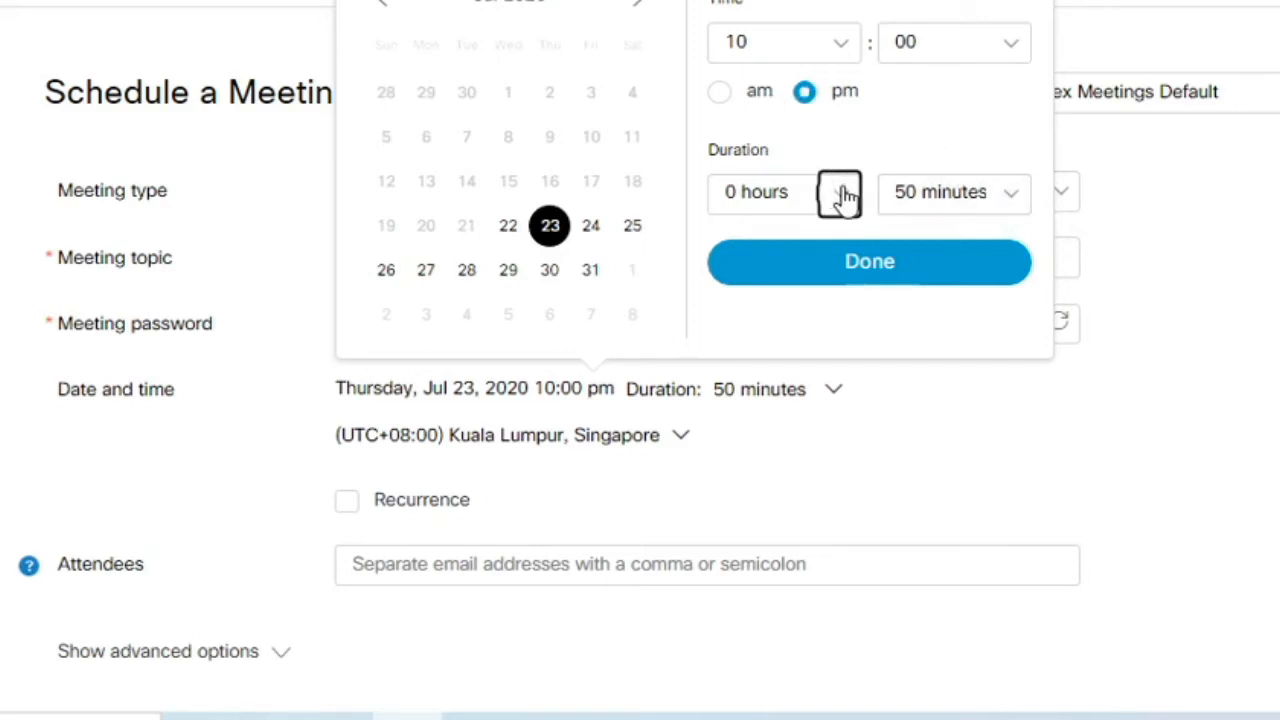
click(843, 195)
click(843, 193)
click(1010, 195)
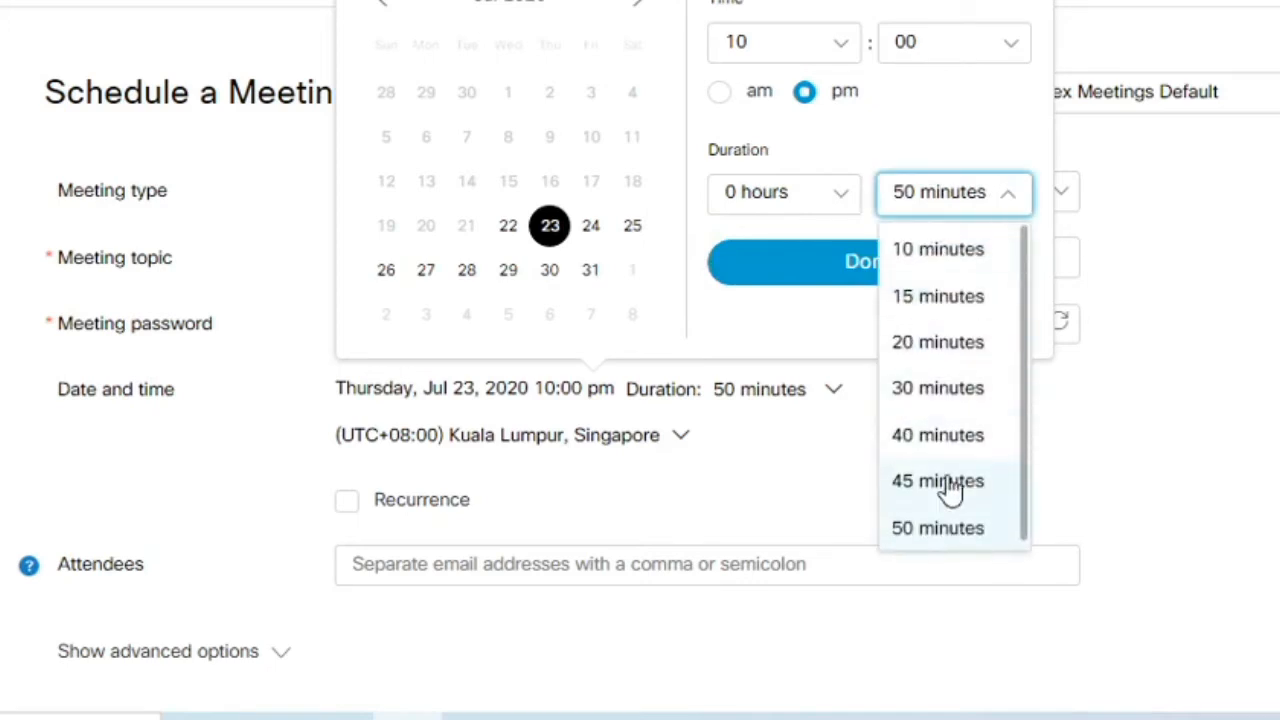
click(928, 530)
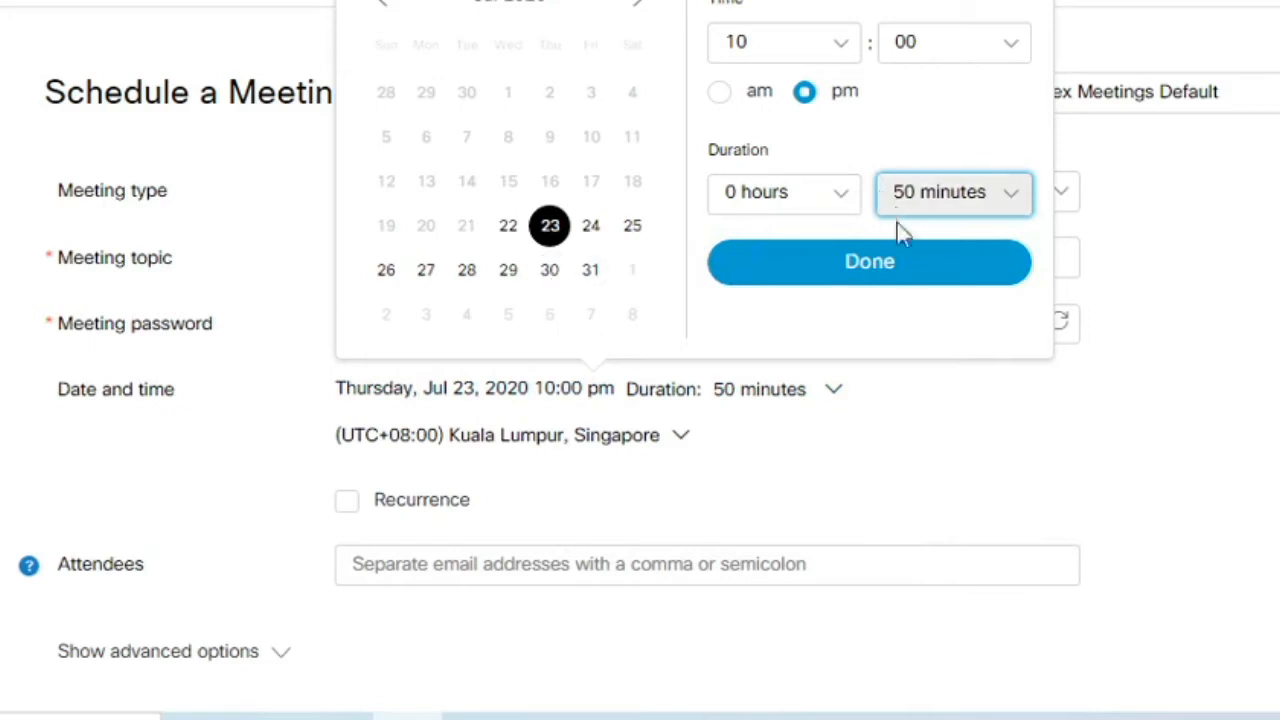
click(886, 273)
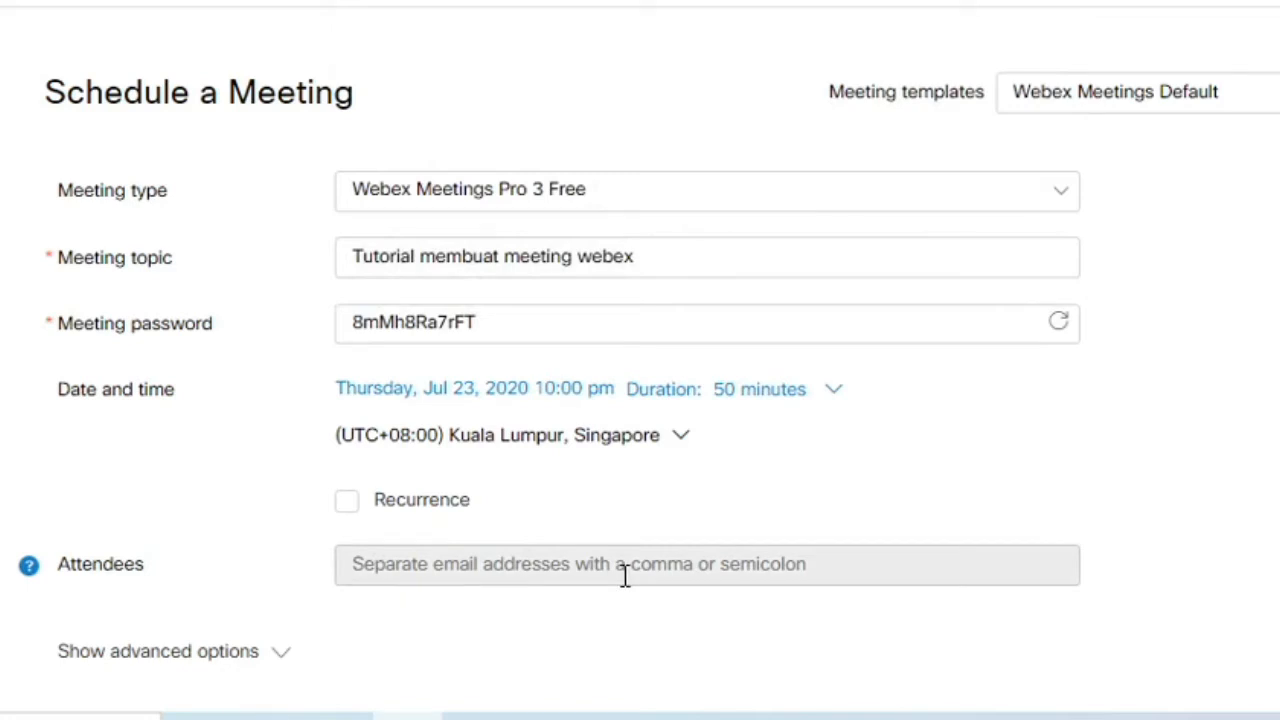
Add the suggested attendee plus two typed attendee e-mail addresses to the invite list
click(655, 570)
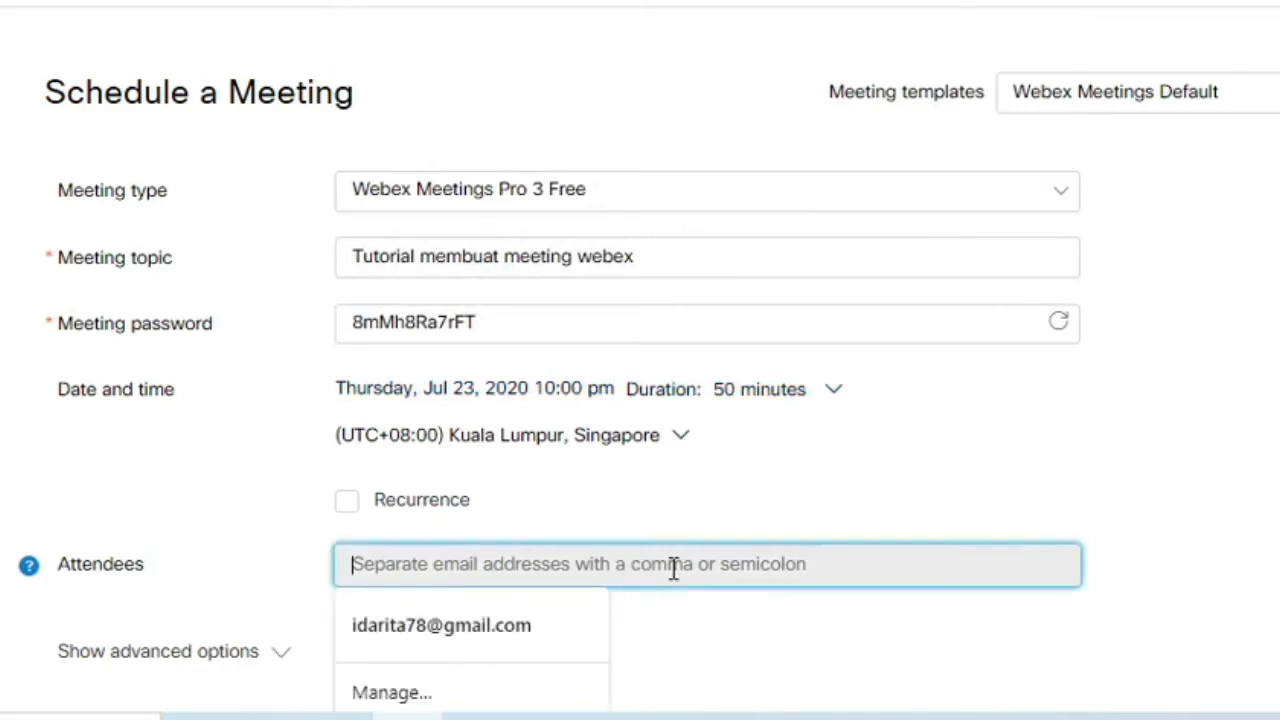
click(486, 628)
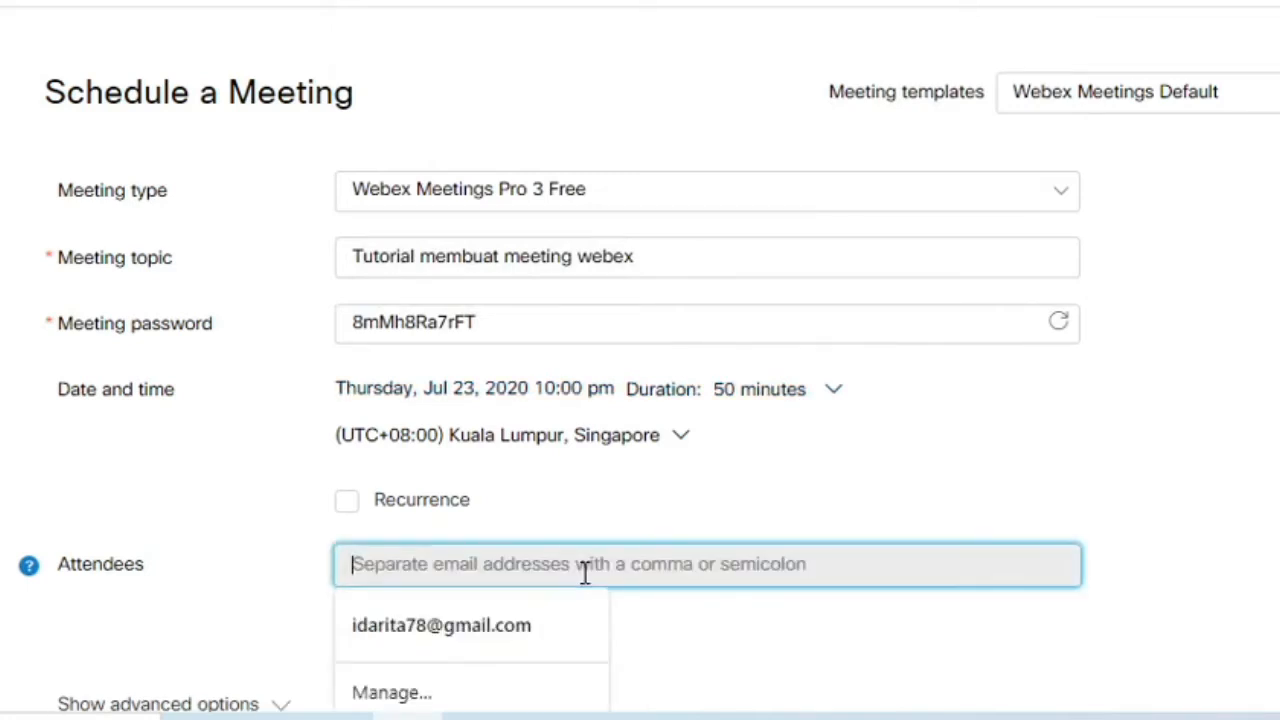
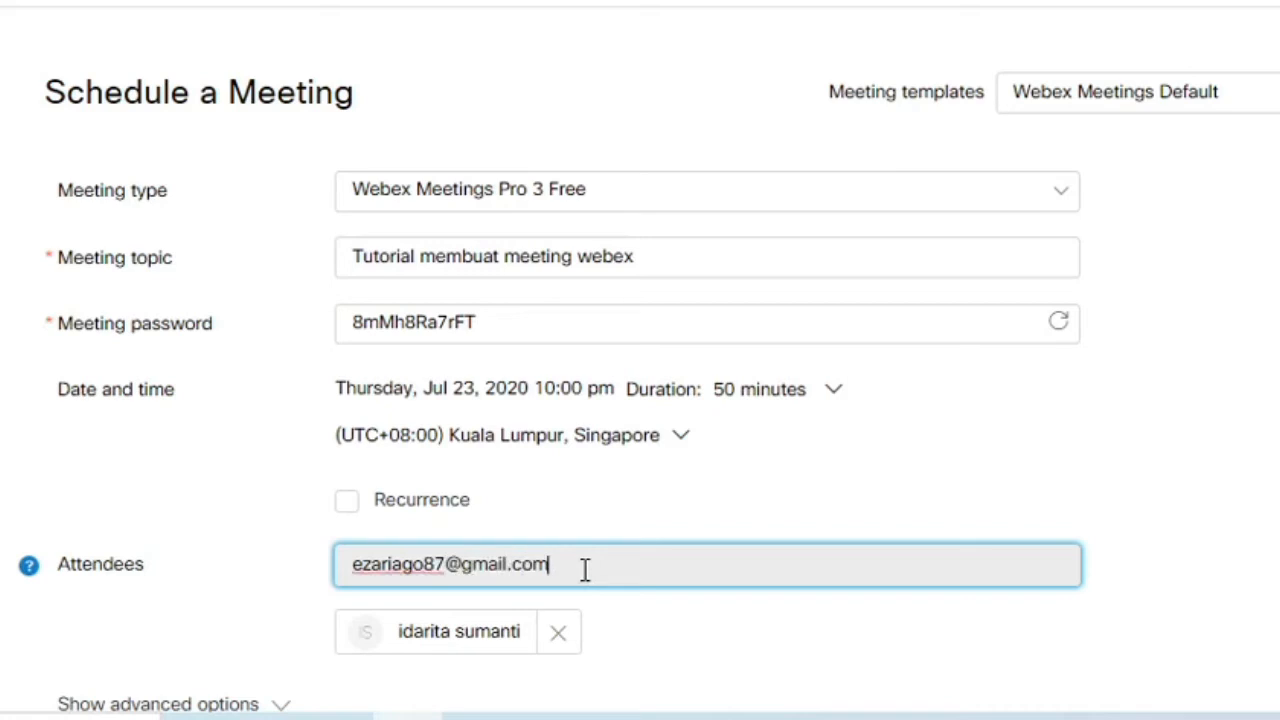
key(Return)
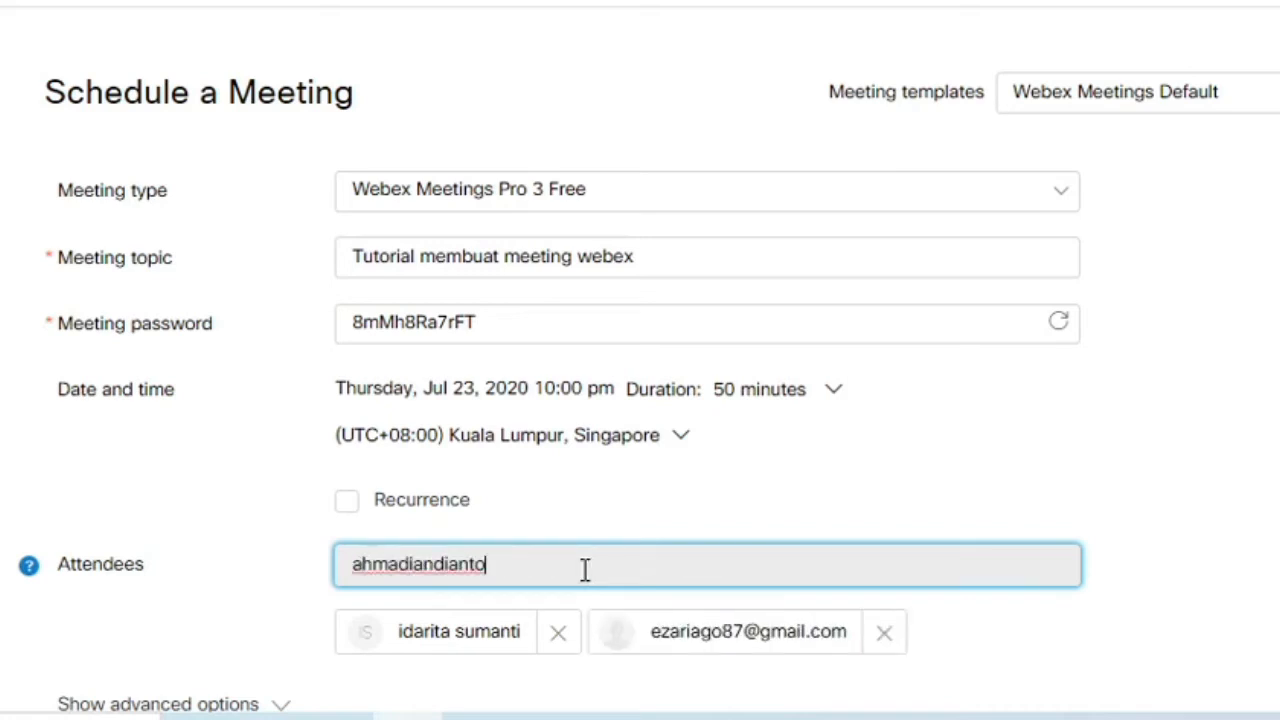
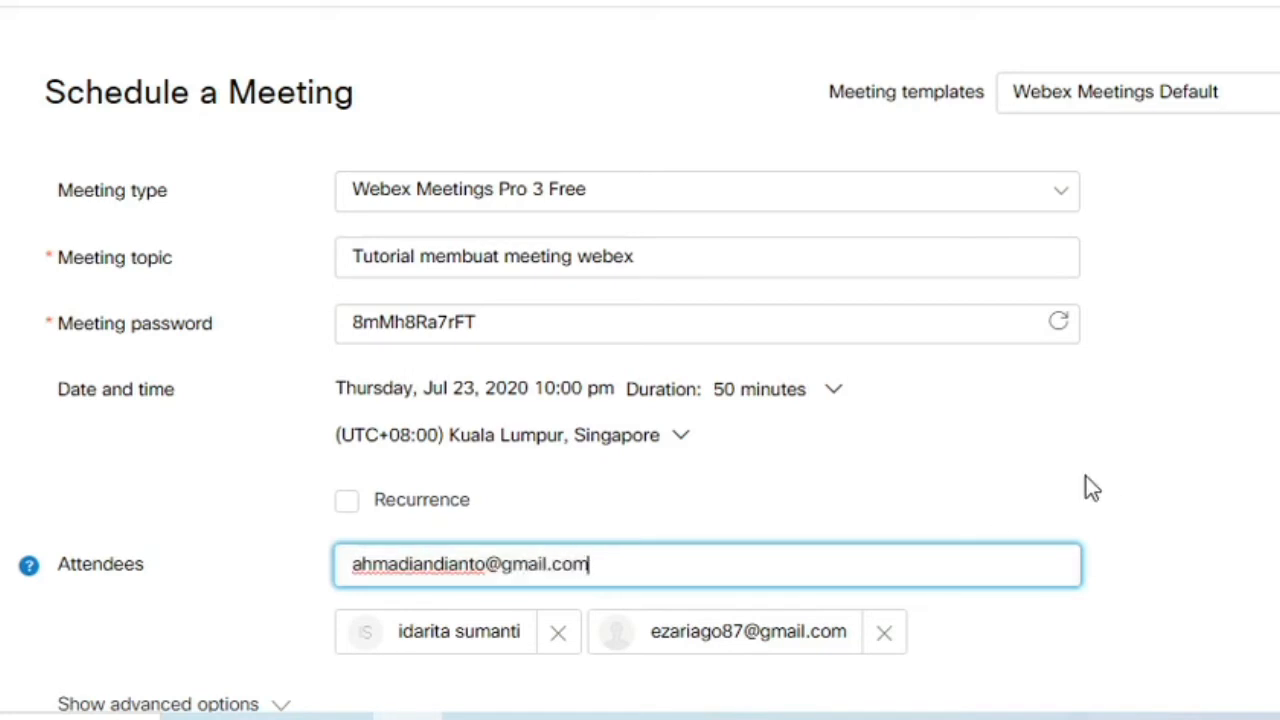
key(Return)
scroll(1090, 488, down, 2)
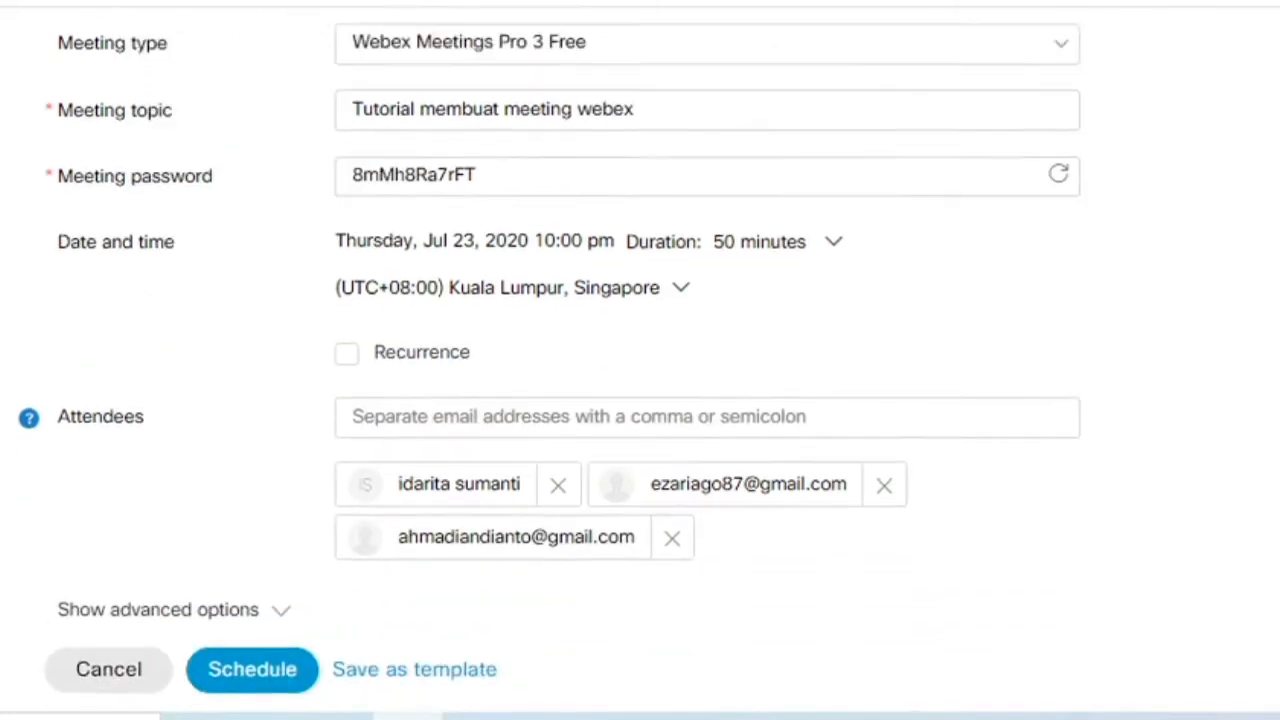
Reveal the advanced options and keep the audio connection type as Use VoIP only
scroll(640, 360, up, 2)
scroll(556, 584, down, 3)
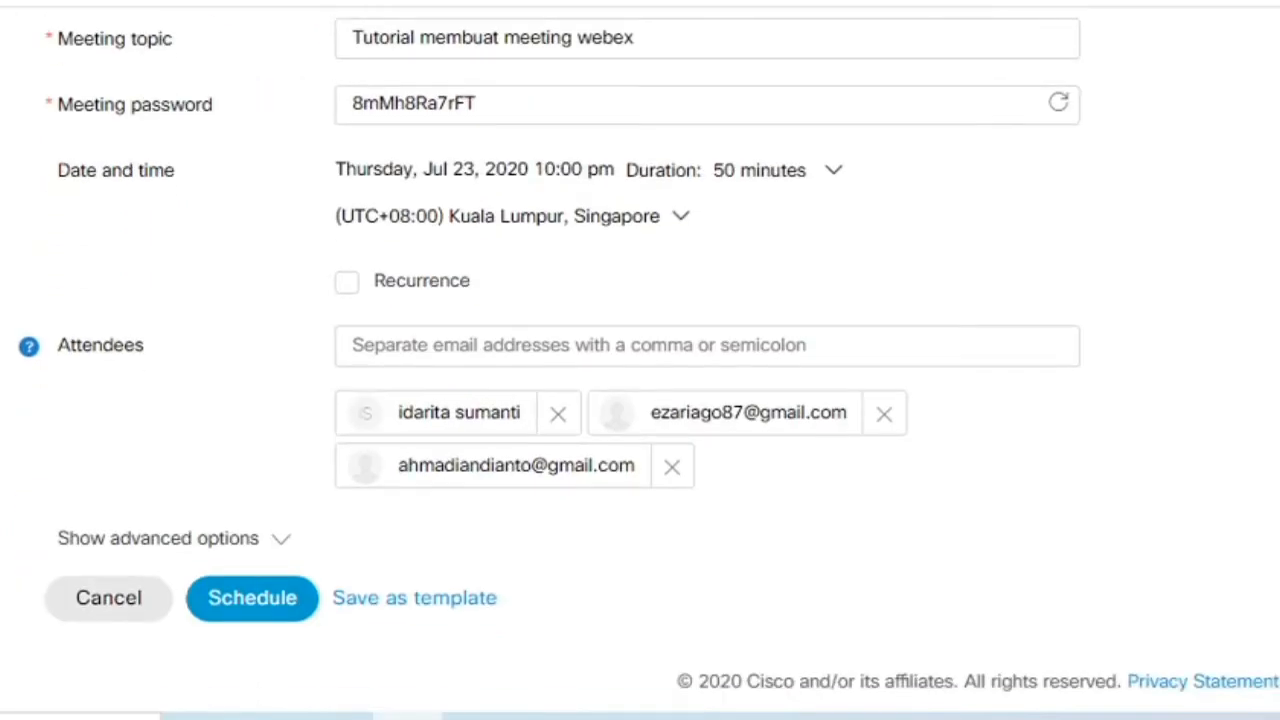
click(284, 548)
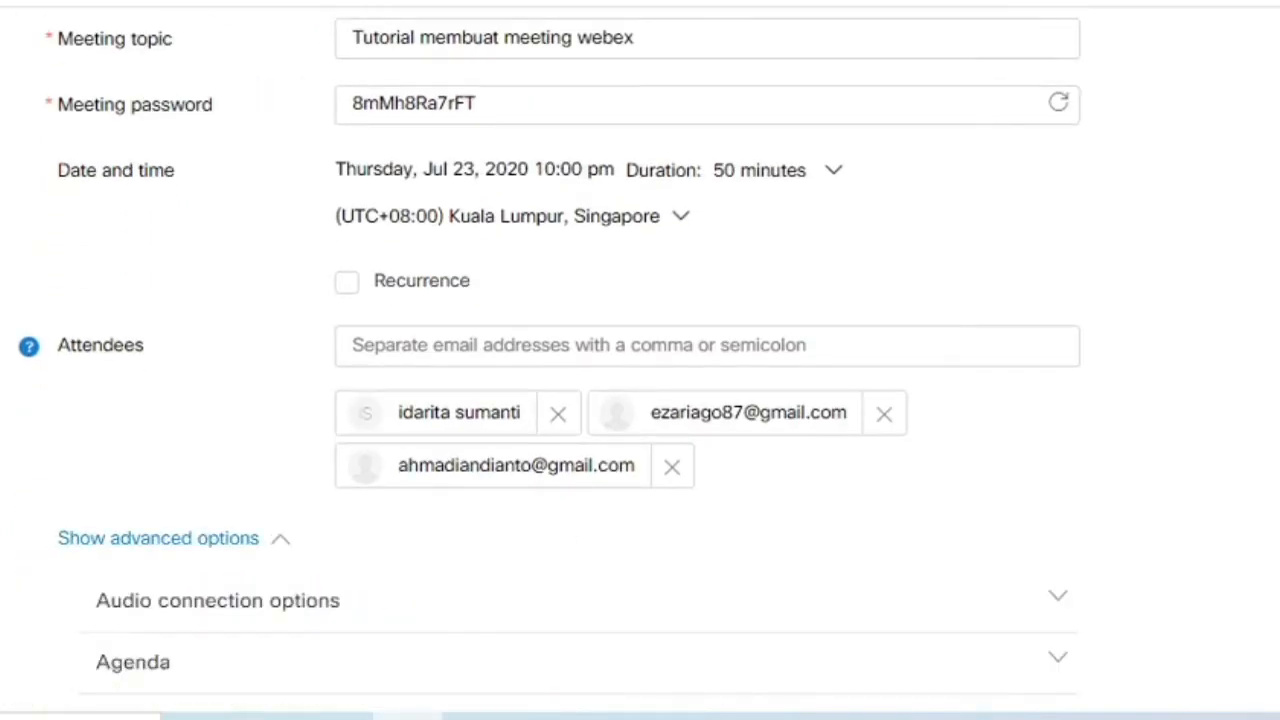
scroll(230, 470, down, 3)
click(210, 392)
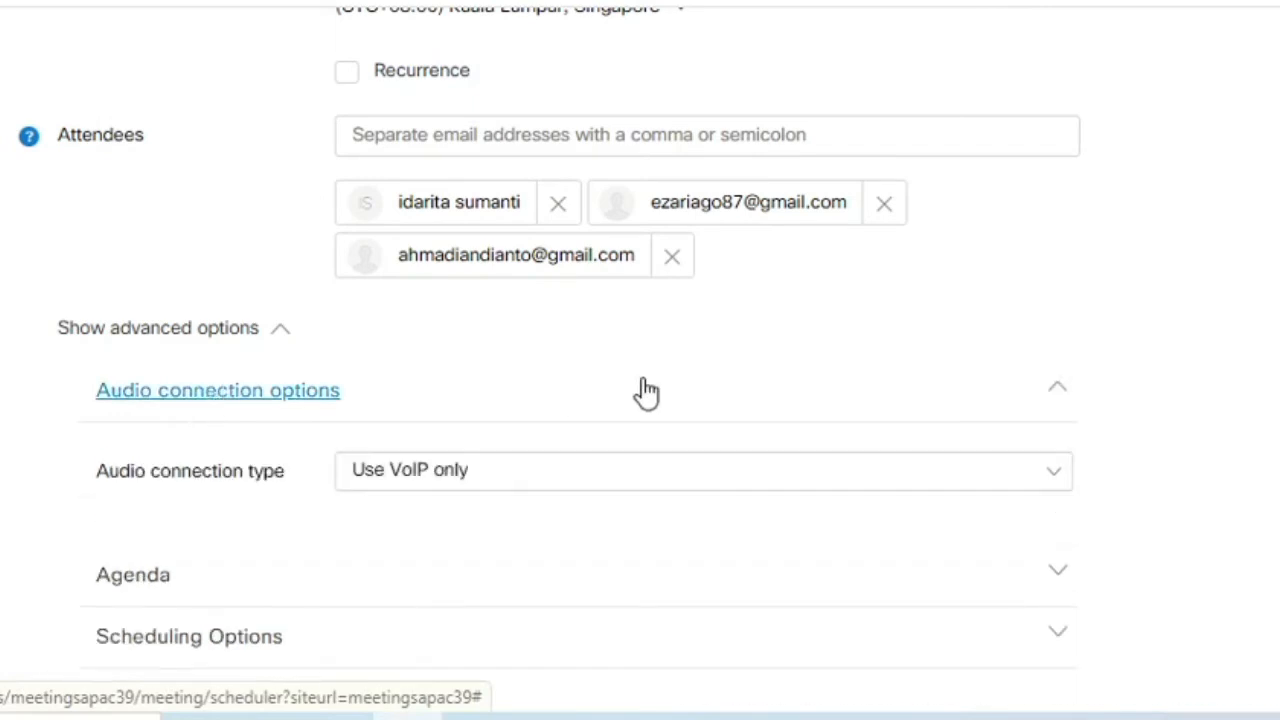
click(686, 475)
click(398, 612)
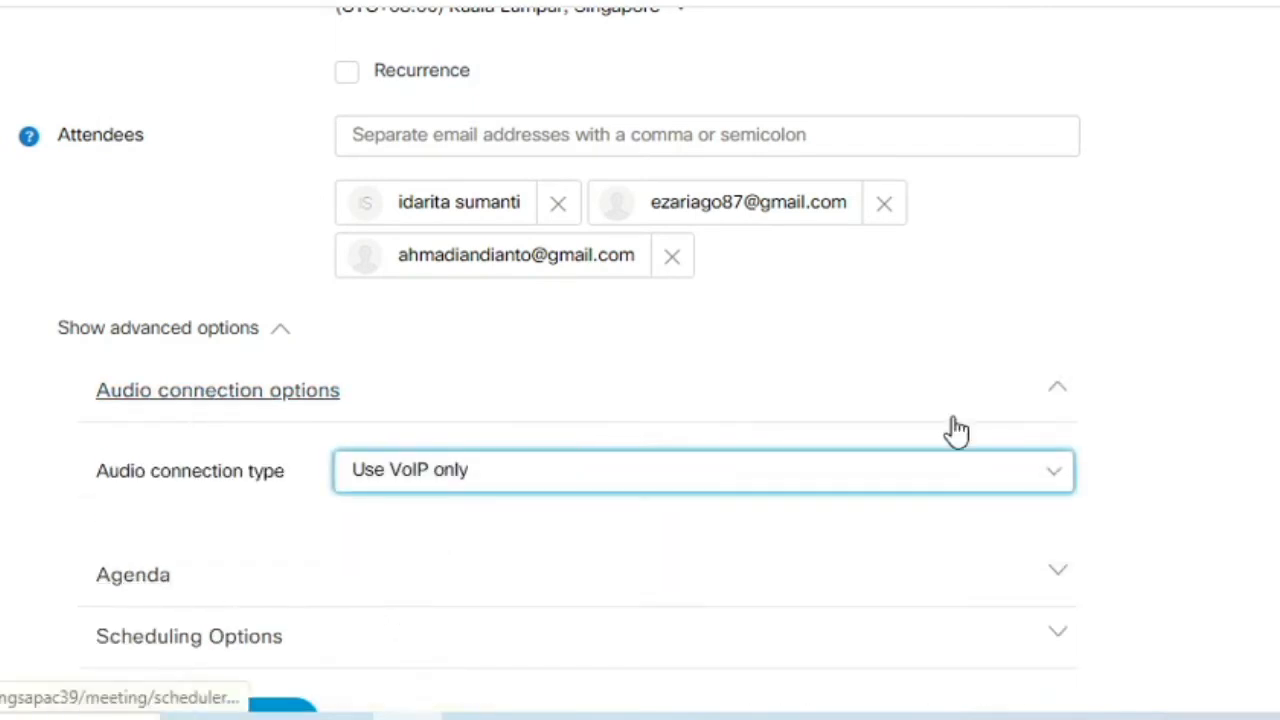
click(1062, 386)
Enter the agenda 'Gobook Jatim' and schedule the meeting
click(133, 452)
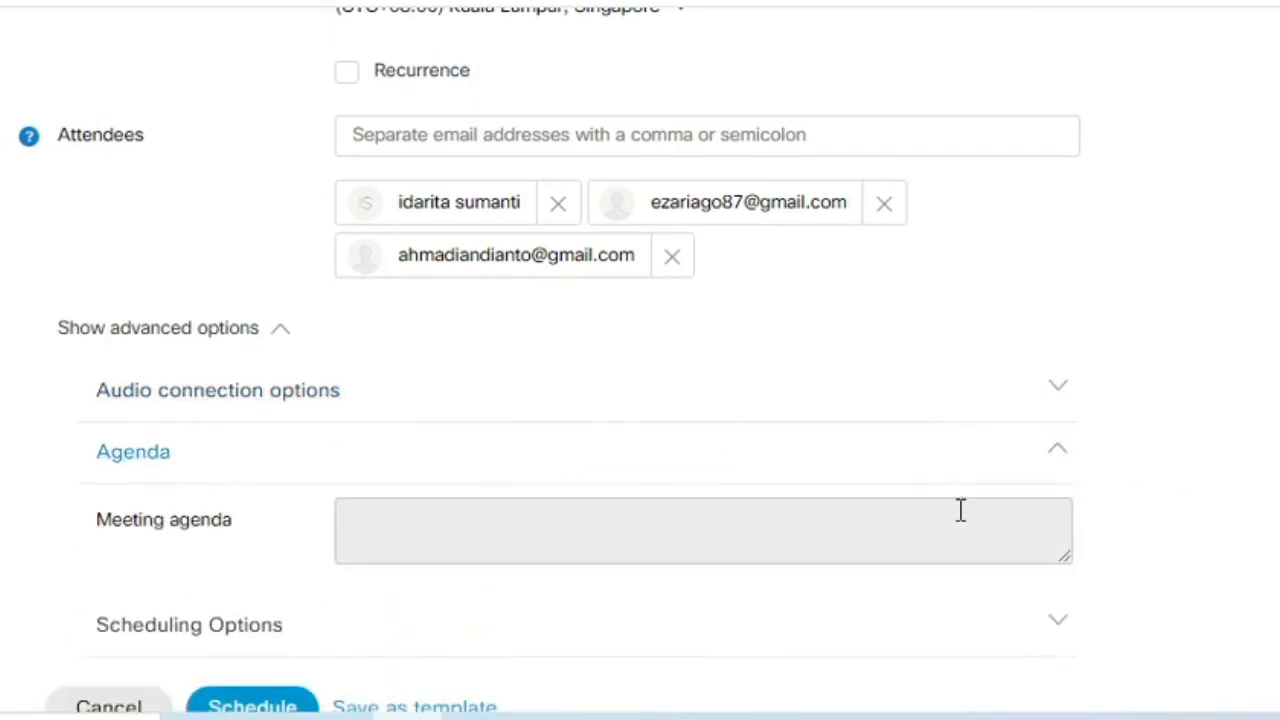
click(969, 532)
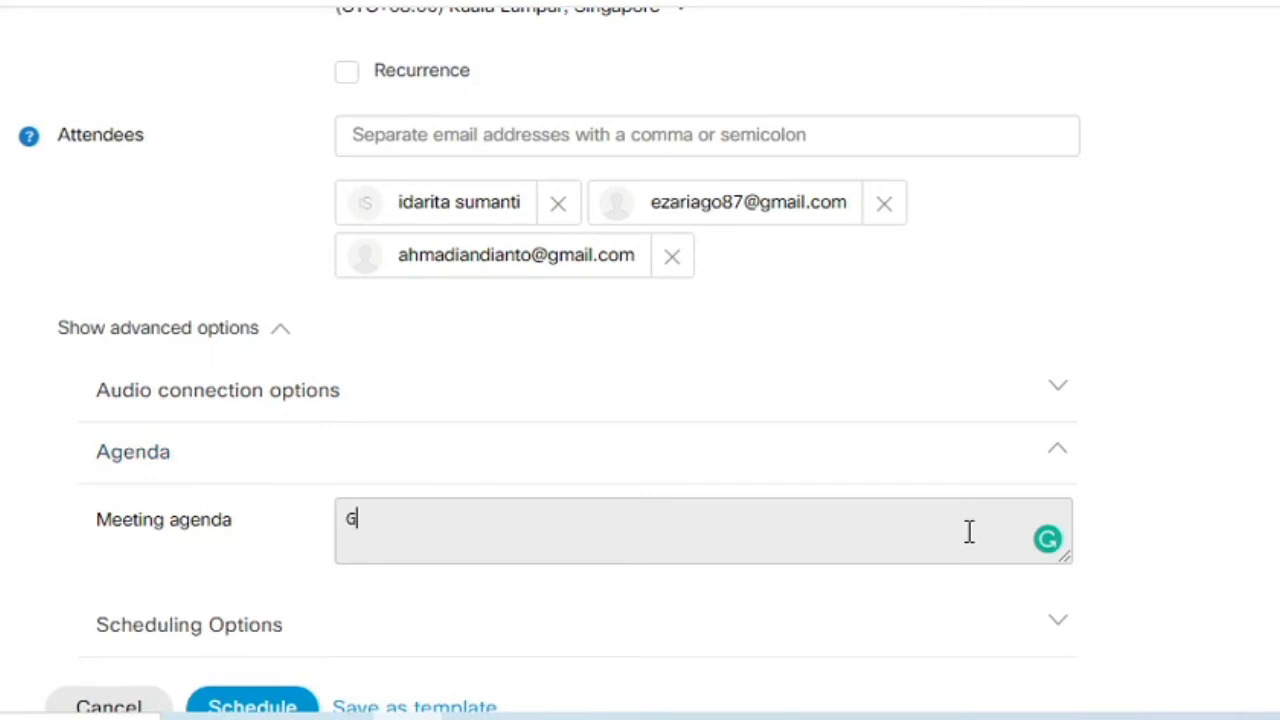
text(Gobook Jatim)
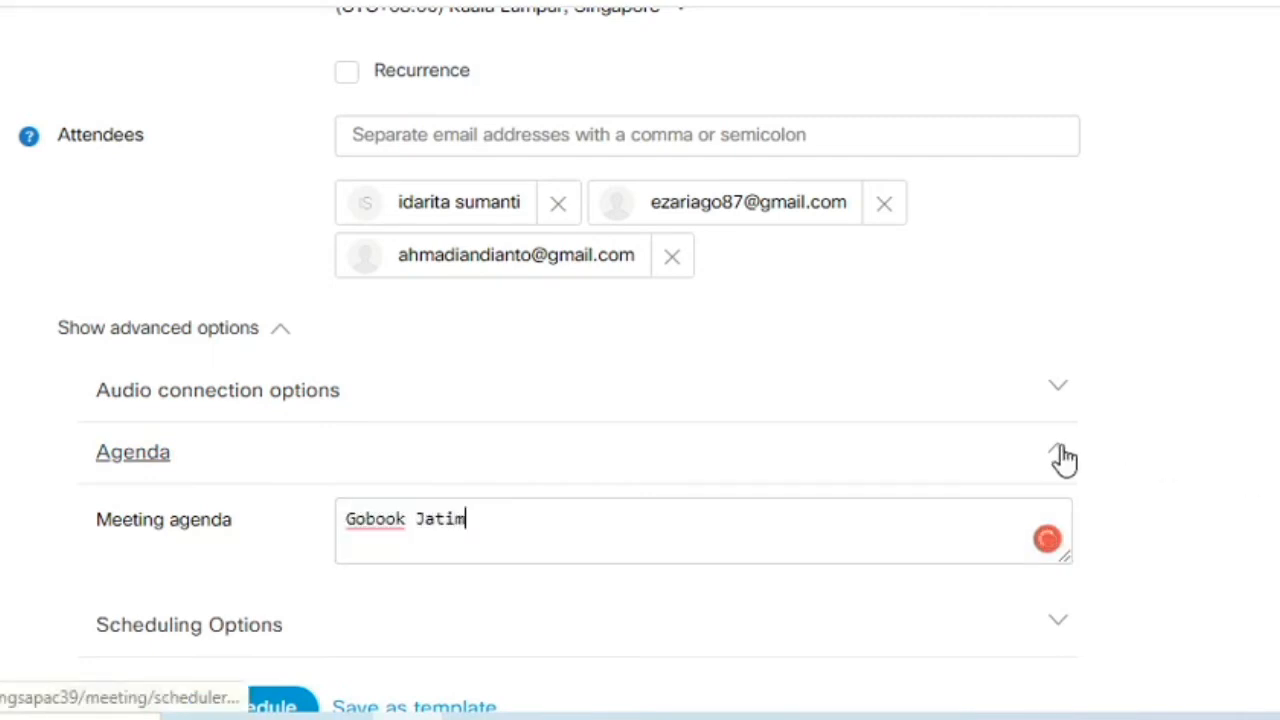
click(1058, 455)
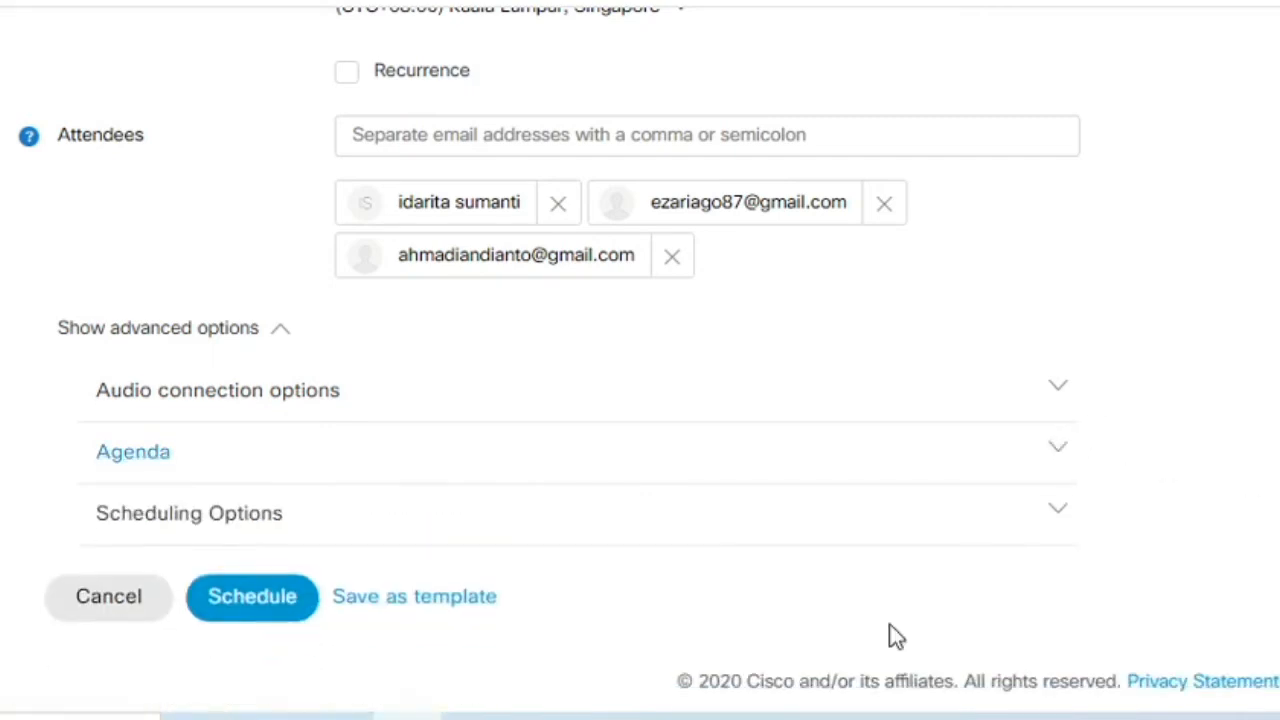
click(252, 597)
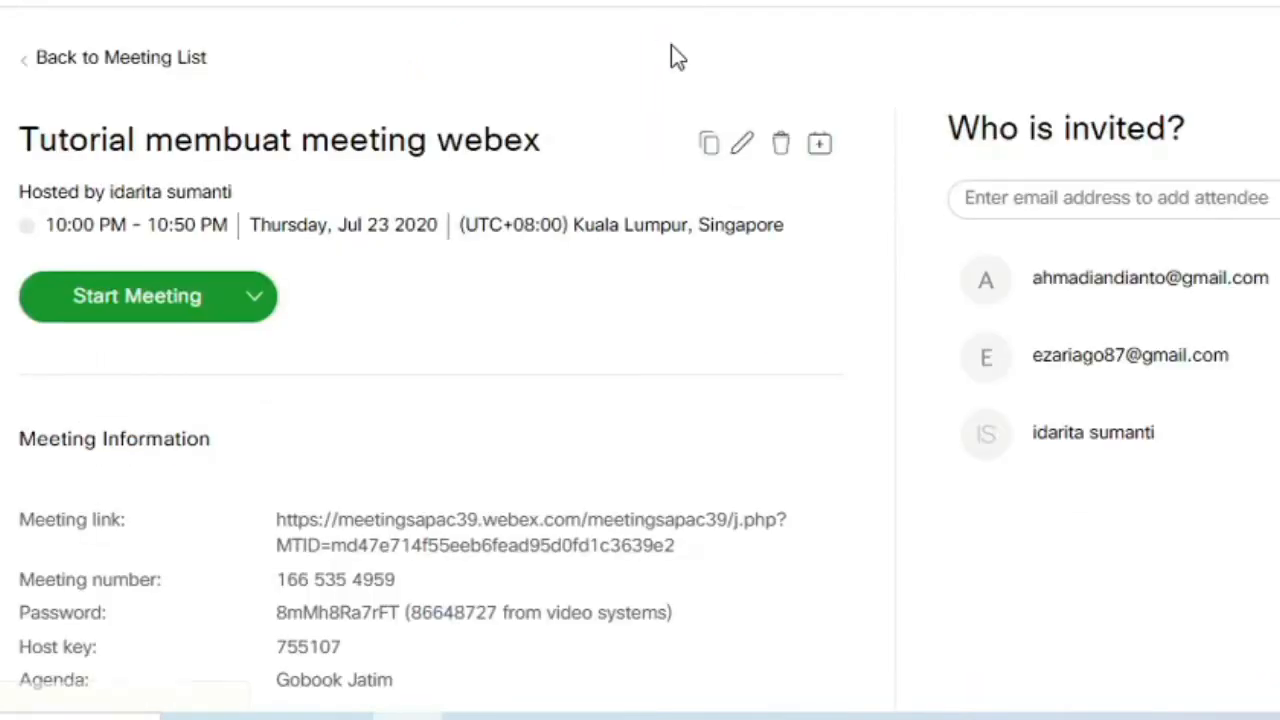
Scroll the meeting details page and snip a screenshot of the Meeting Information area
scroll(1120, 200, down, 5)
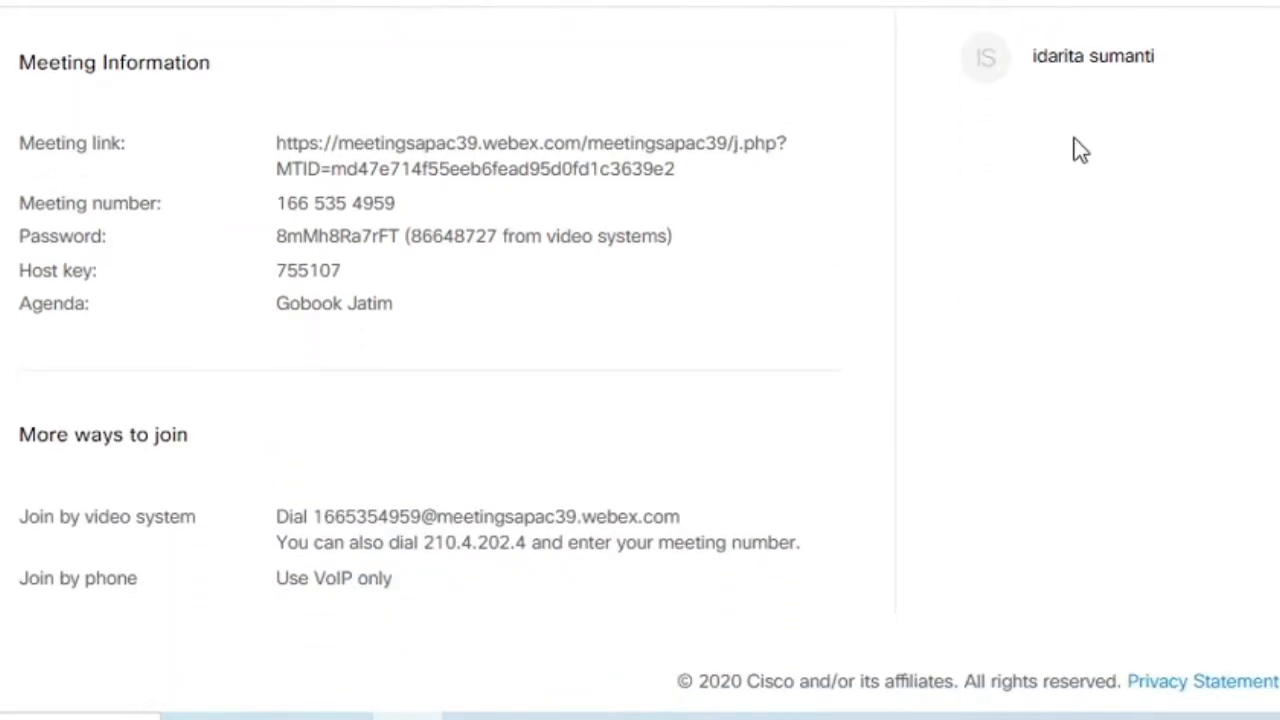
key(Print)
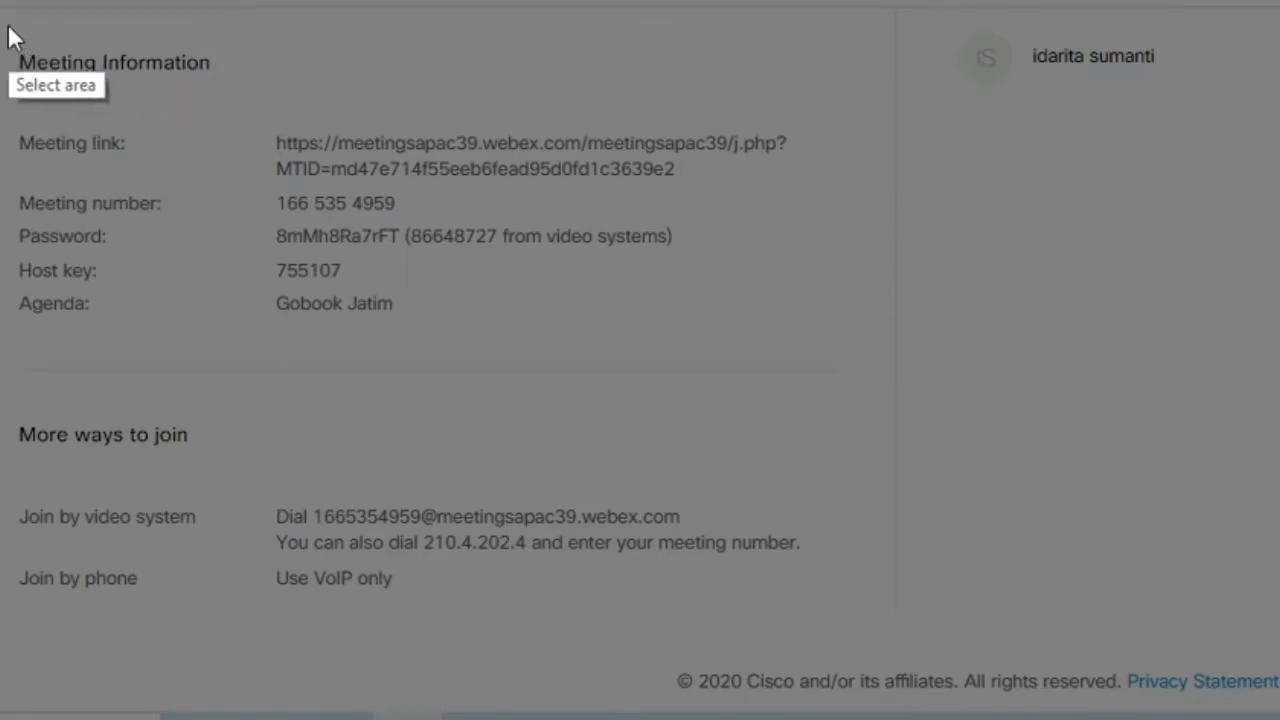
drag(2, 20, 882, 362)
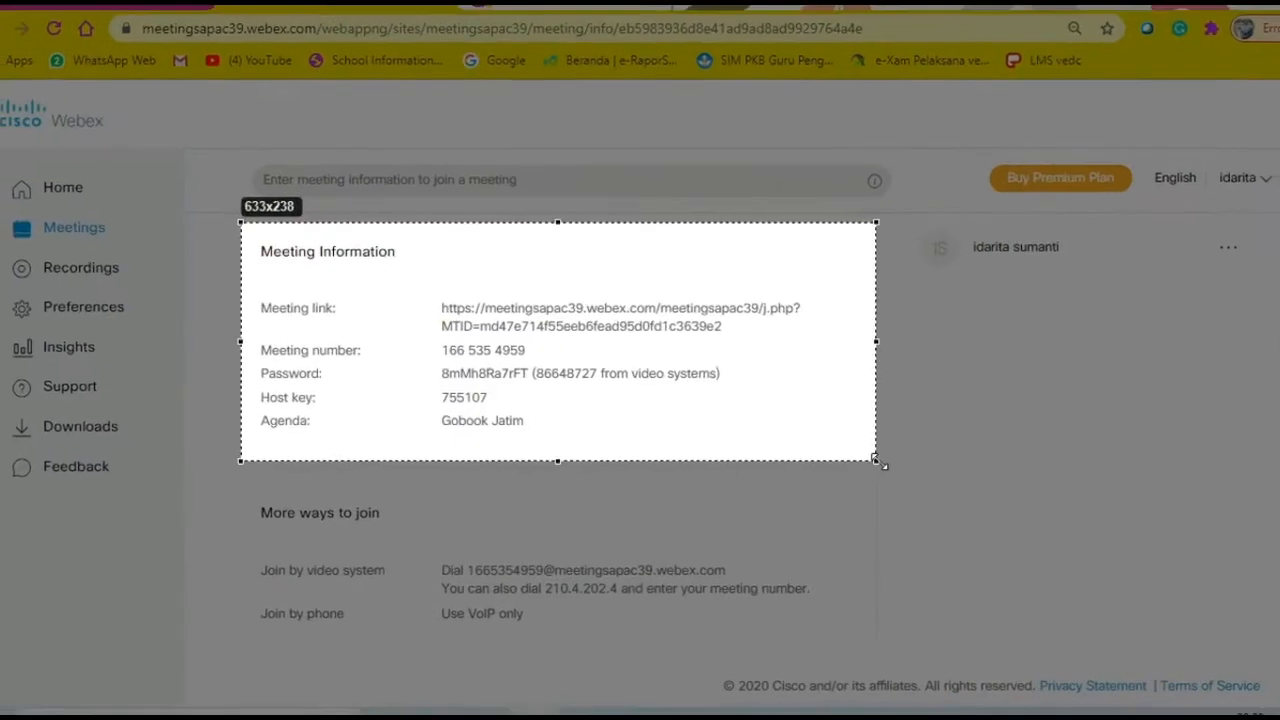
drag(882, 463, 877, 471)
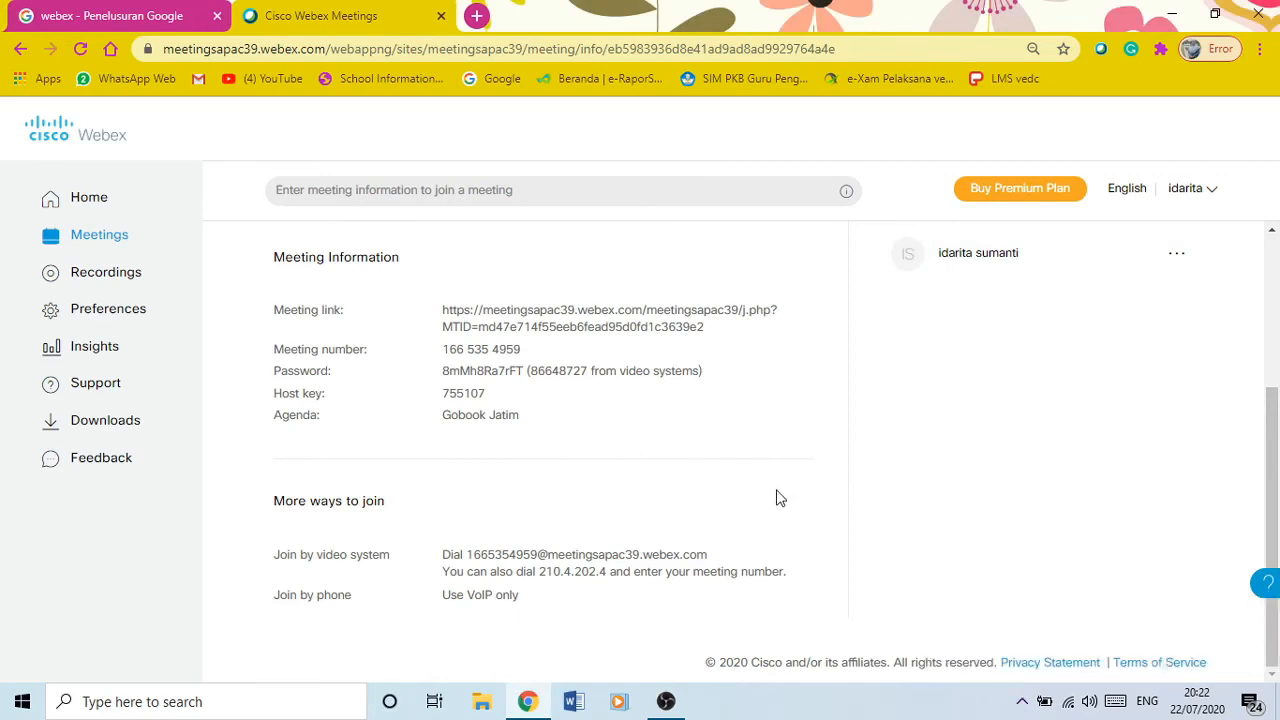
drag(1275, 415, 1277, 285)
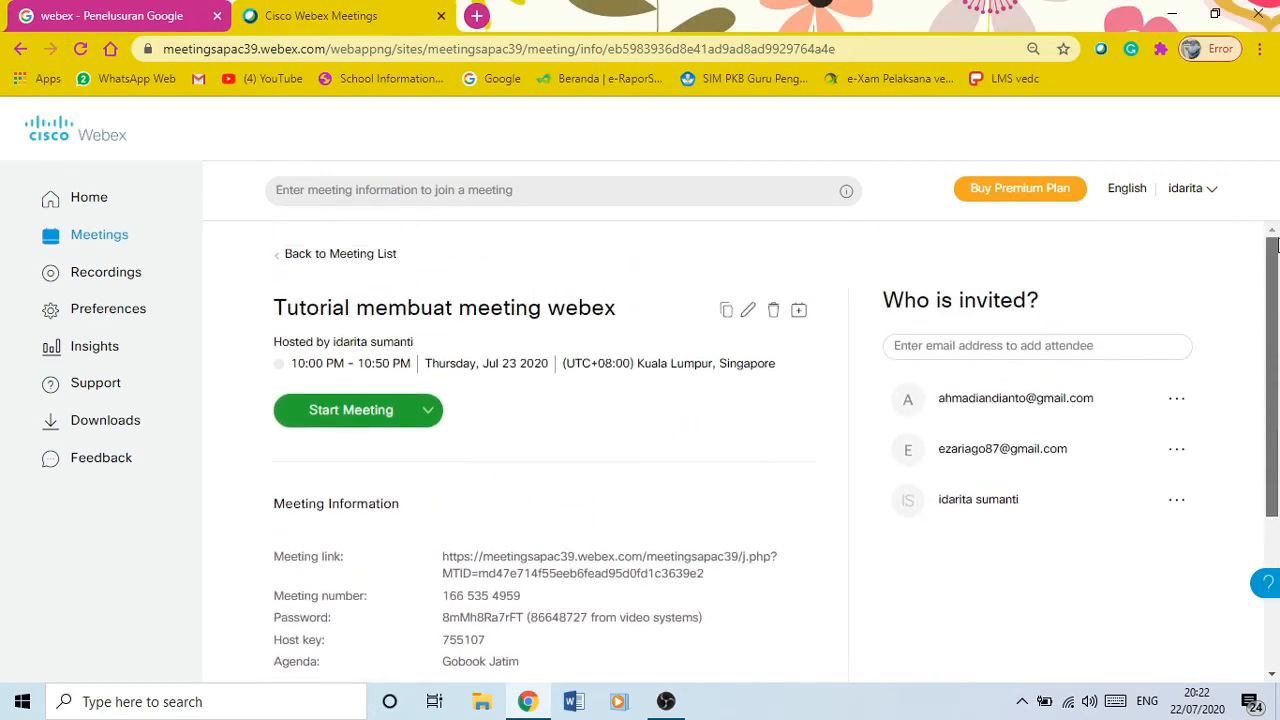
Start the meeting as host from the details page and the desktop preview window
click(368, 412)
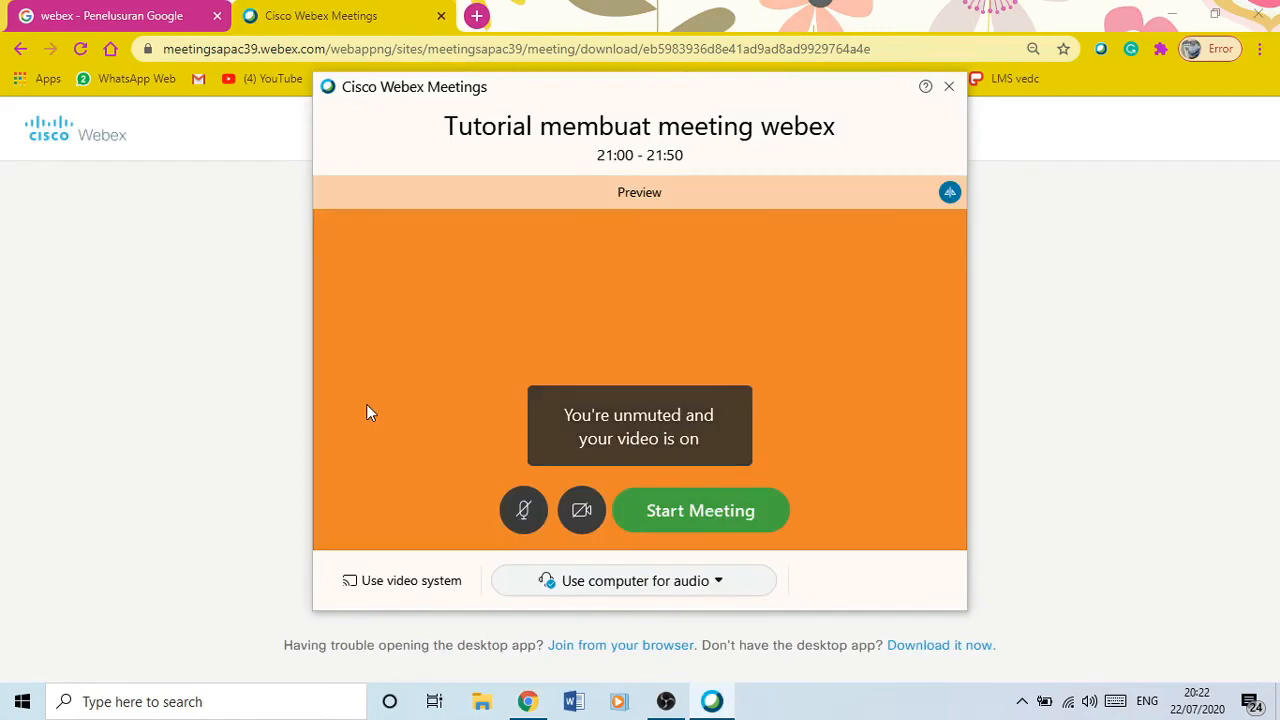
click(706, 512)
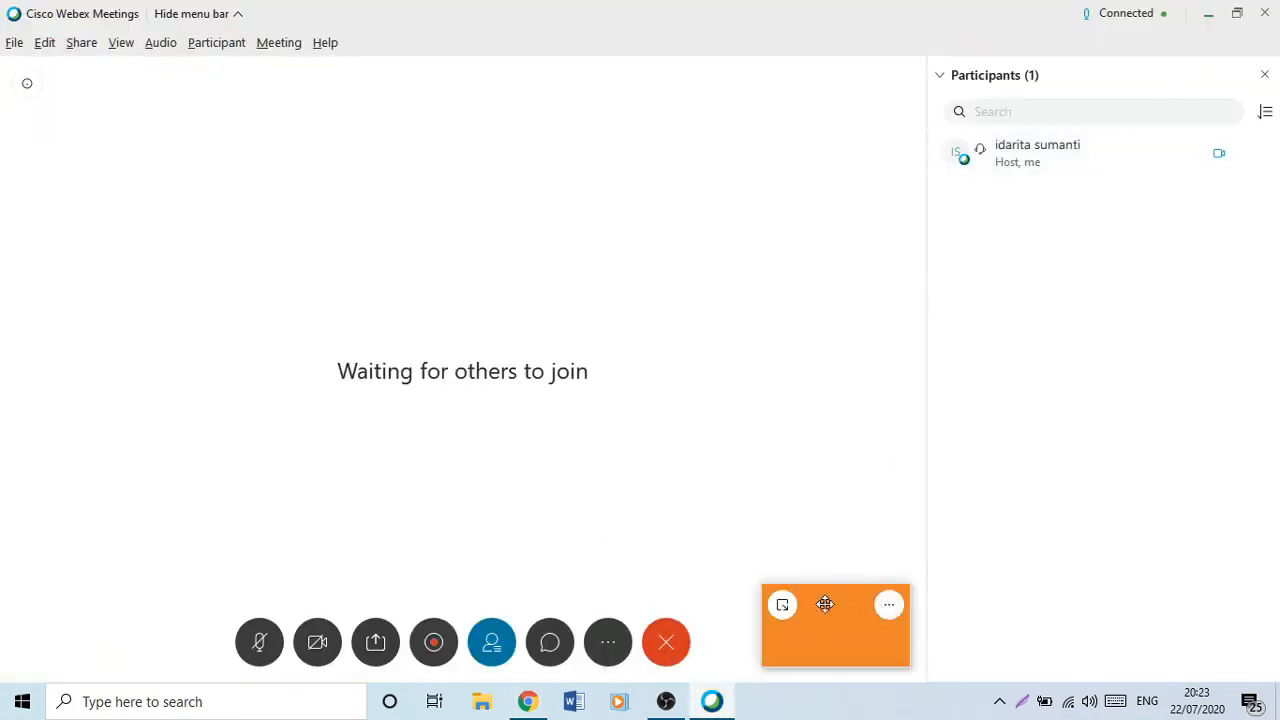
Minimize the self-view video window in the running meeting
click(781, 604)
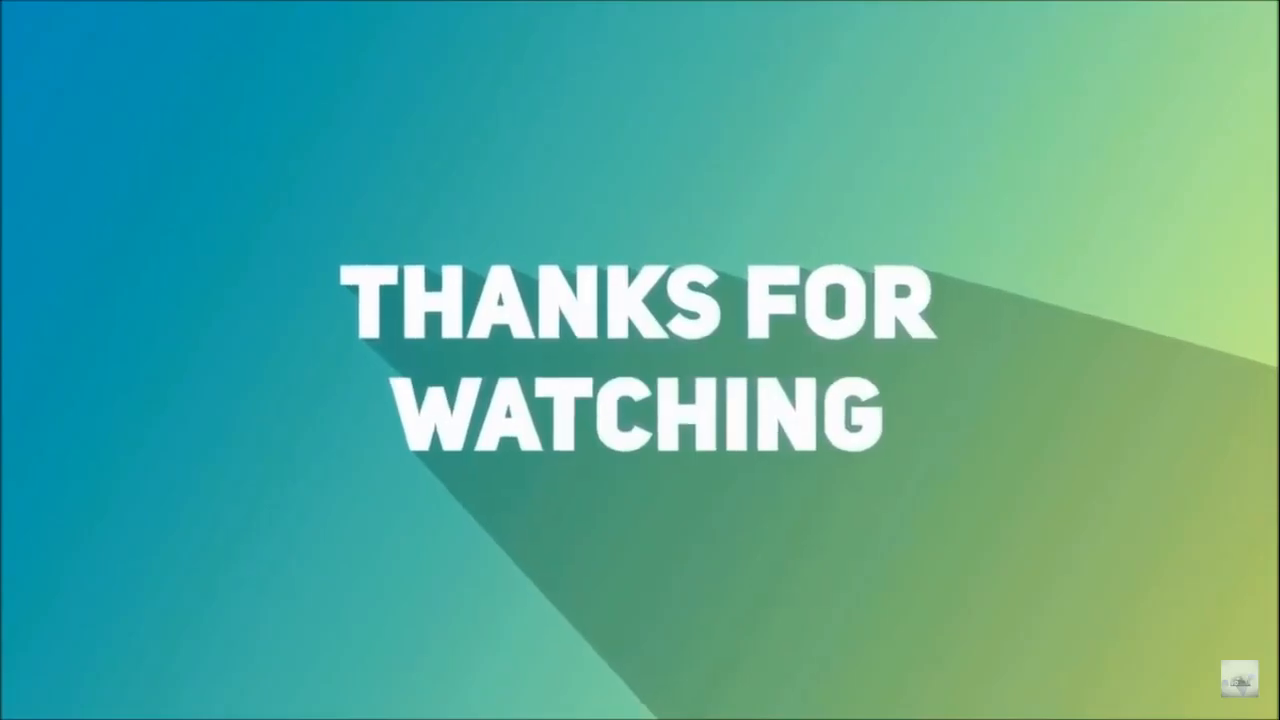